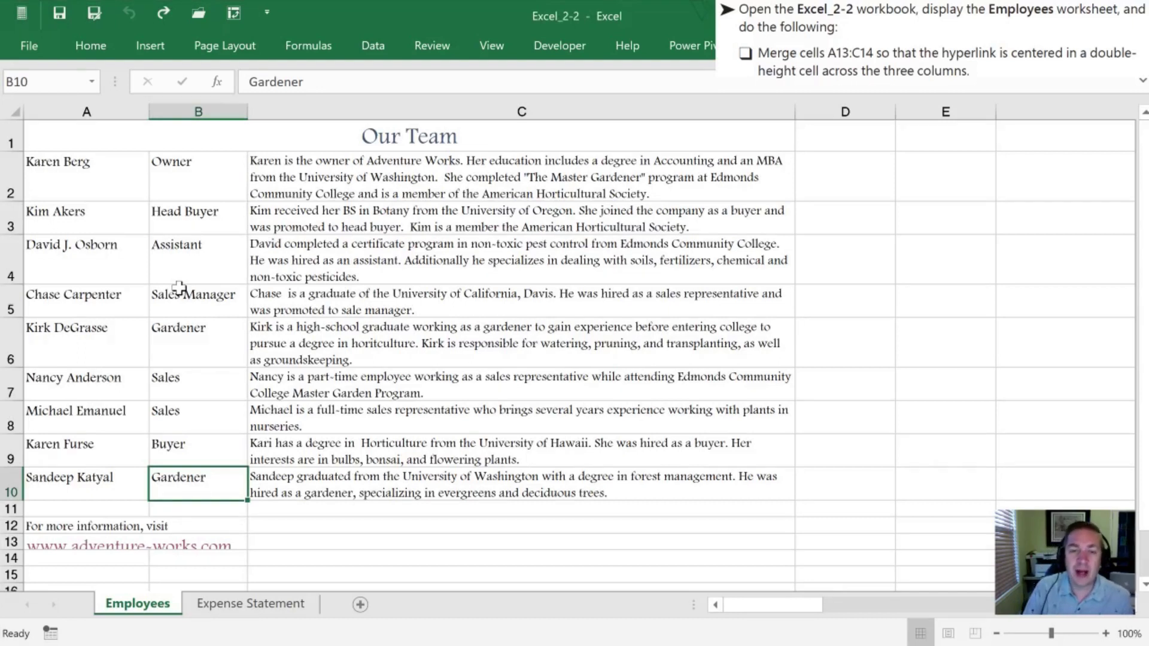
Use Go To (Ctrl+G) to select the range A13:C14 on the Employees sheet.
{"action": "key", "text": "ctrl+g"}
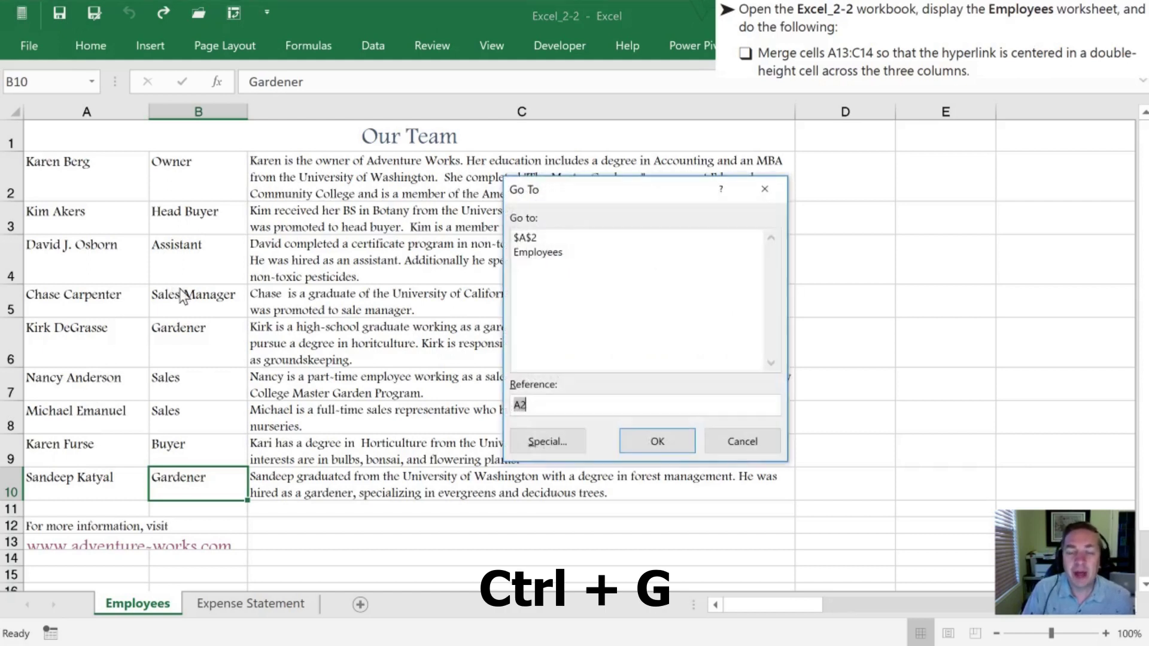
{"action": "type", "text": "A13:C14"}
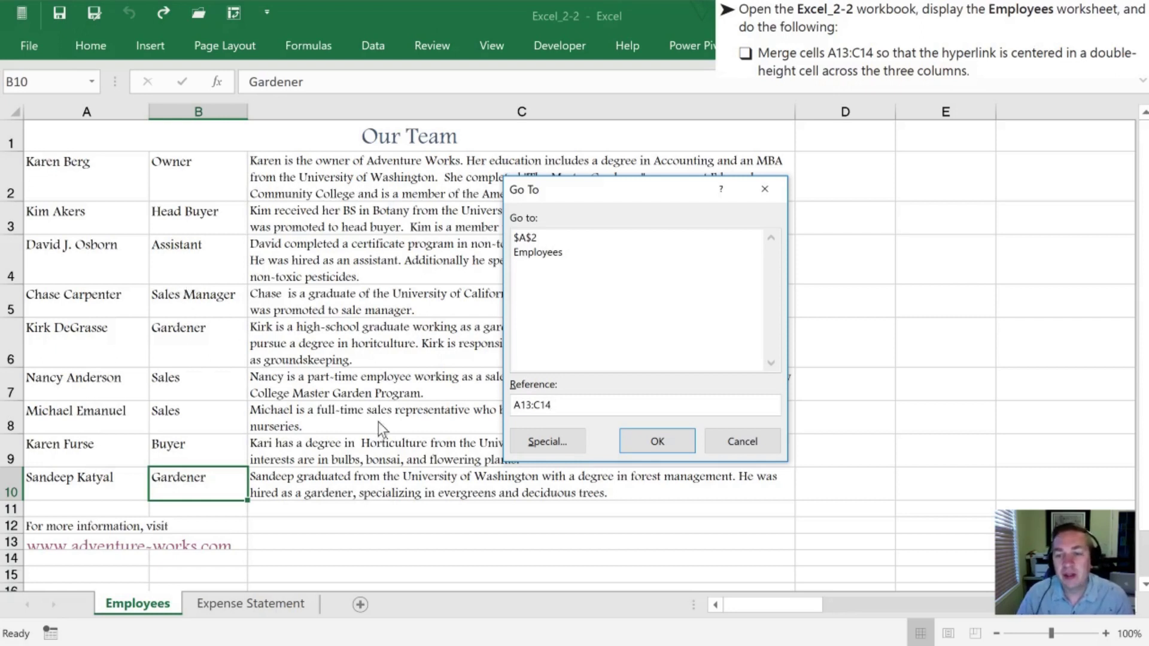
{"action": "left_click", "coordinate": [640, 440]}
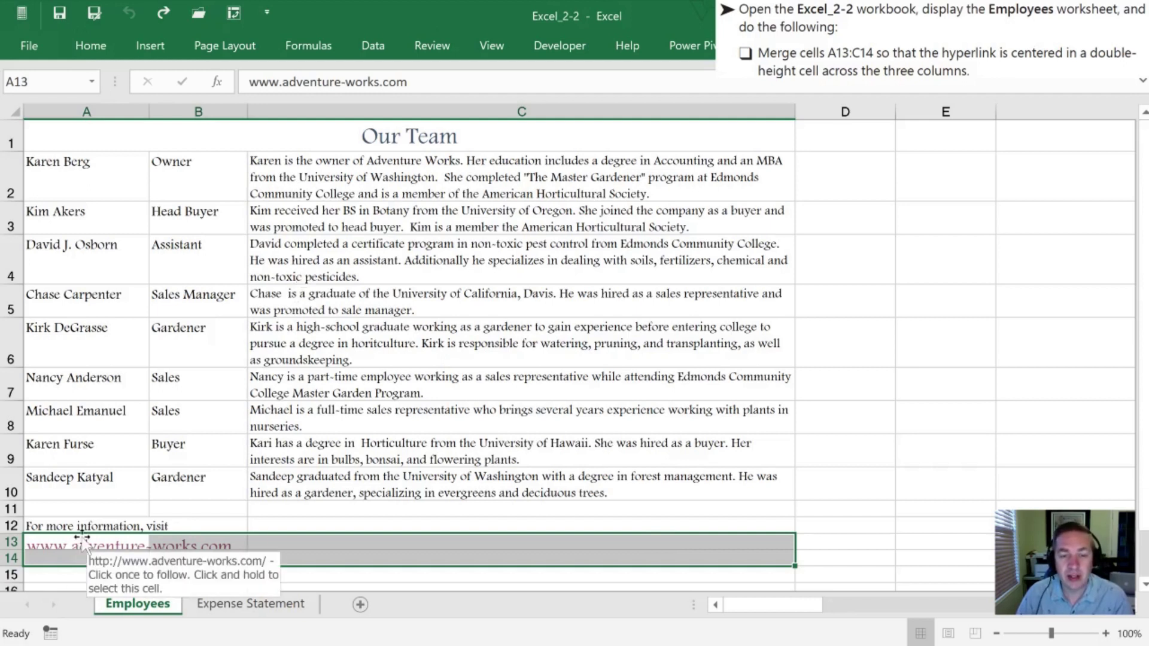
{"action": "left_click", "coordinate": [85, 45]}
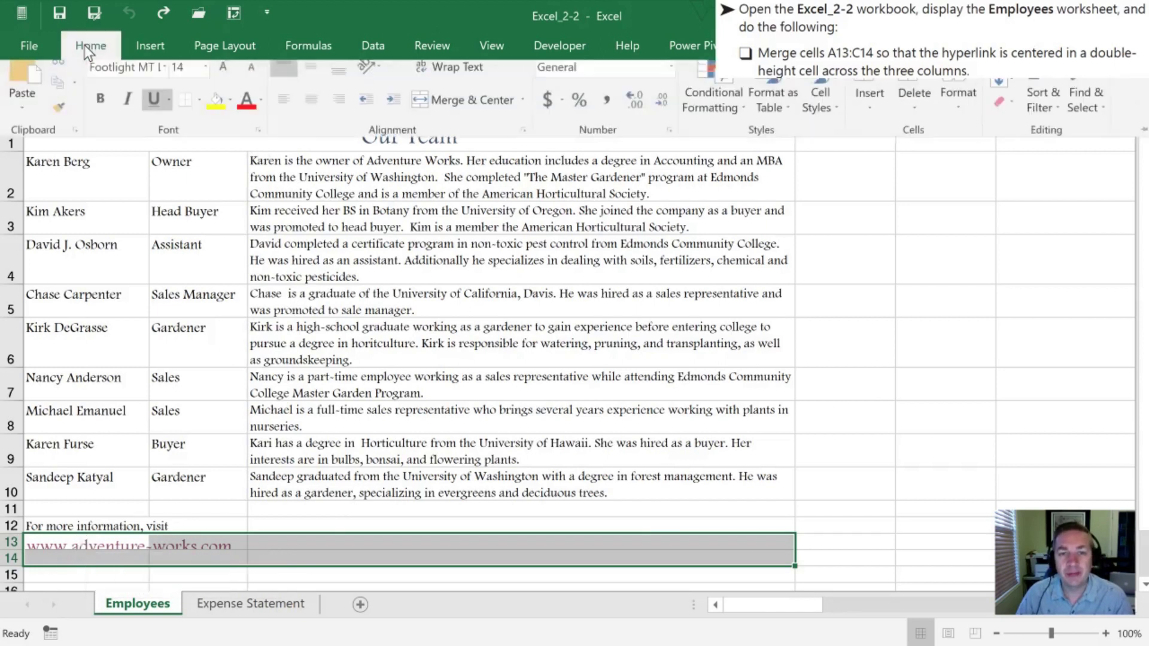
{"action": "left_click", "coordinate": [522, 118]}
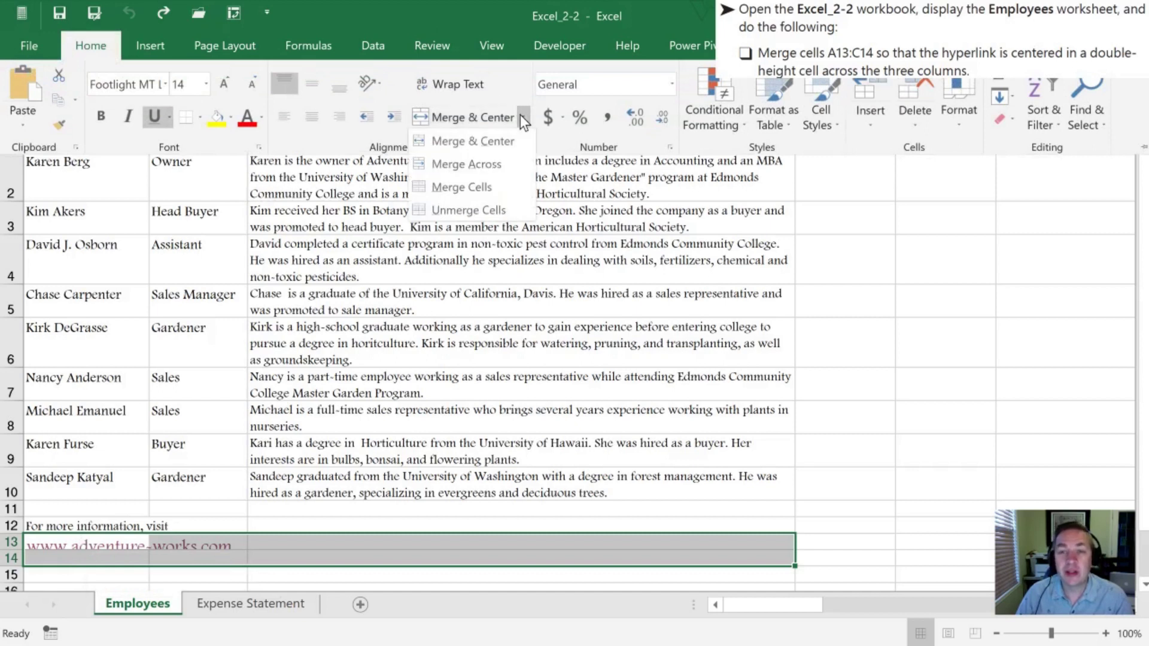
{"action": "left_click", "coordinate": [438, 143]}
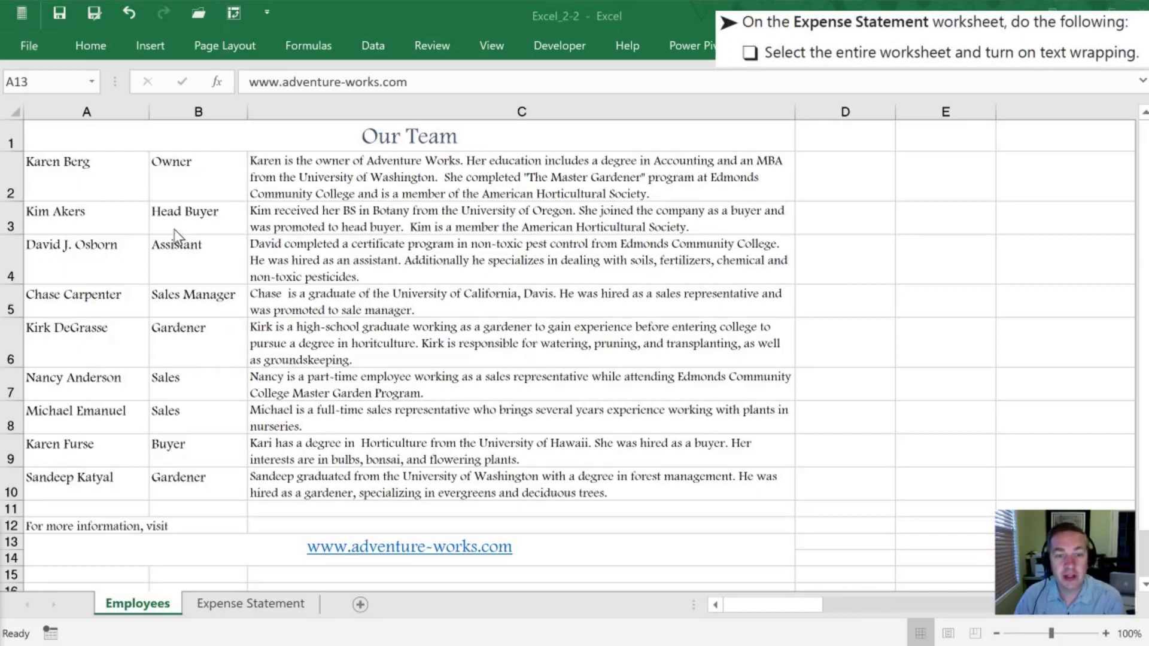
Switch from the Employees sheet to the Expense Statement worksheet.
{"action": "left_click", "coordinate": [143, 601]}
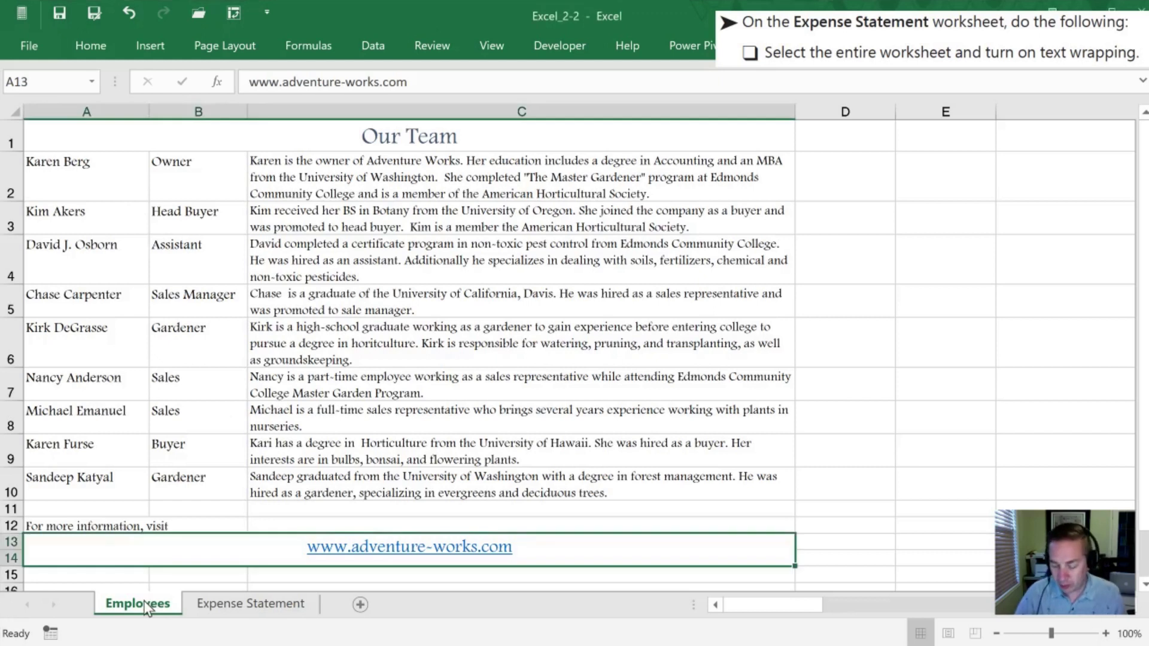
{"action": "key", "text": "ctrl+Page_Down"}
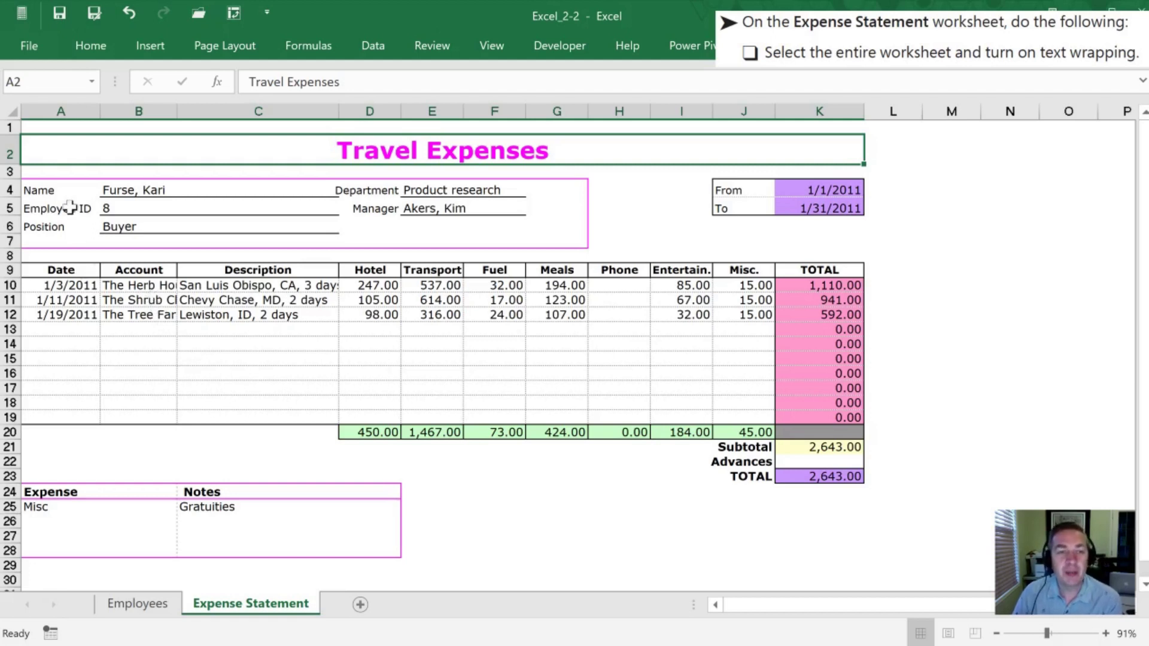
Apply Wrap Text to the whole Expense Statement sheet, comparing with Undo and Redo and keeping it on.
{"action": "left_click", "coordinate": [10, 111]}
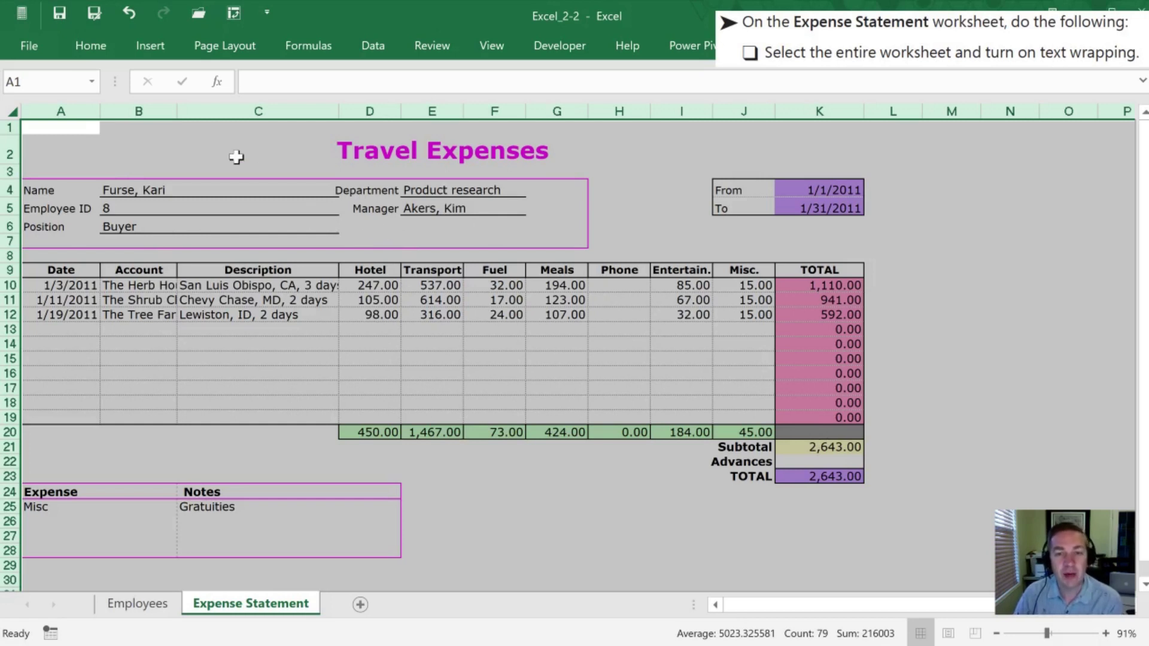
{"action": "left_click", "coordinate": [92, 52]}
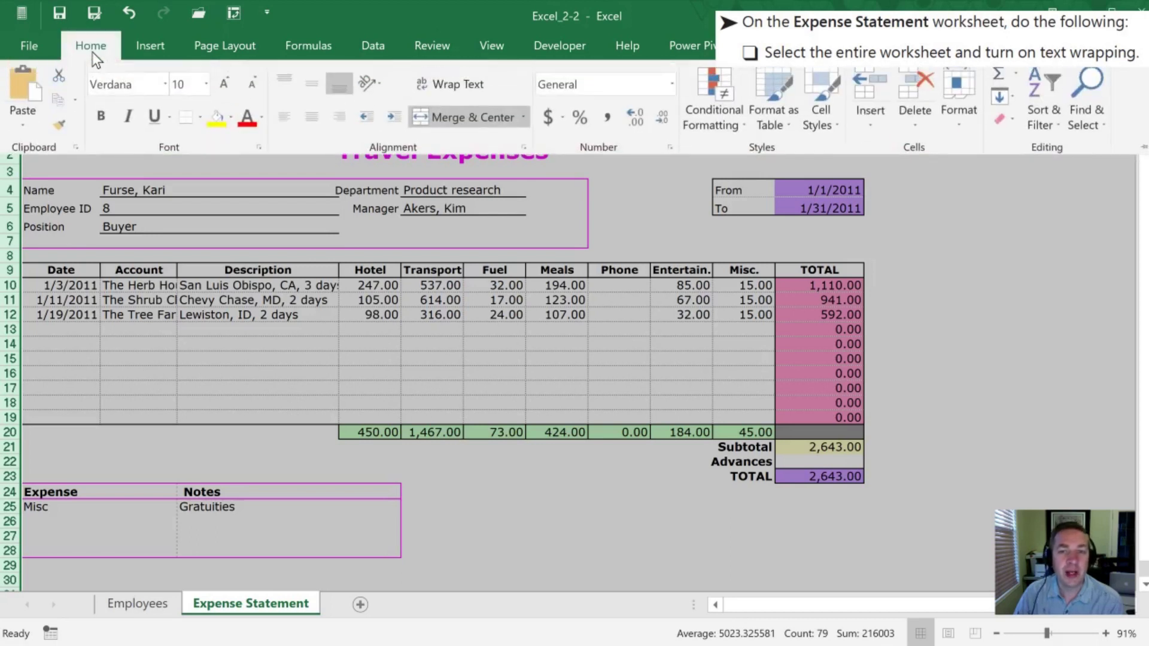
{"action": "left_click", "coordinate": [451, 85]}
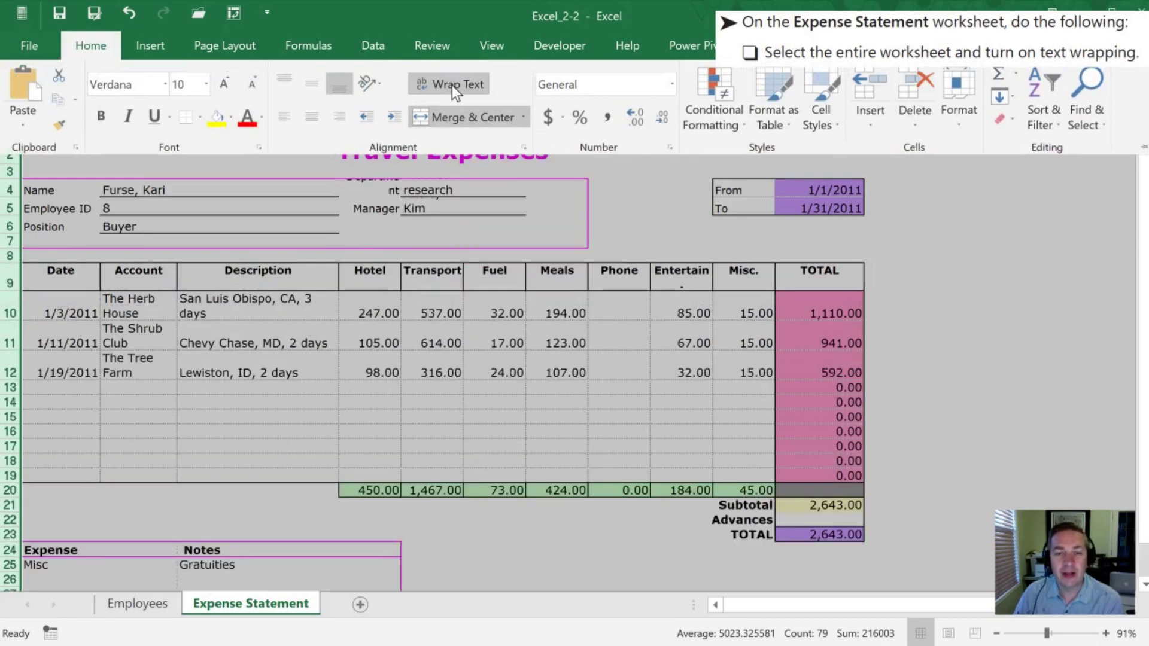
{"action": "left_click", "coordinate": [644, 207]}
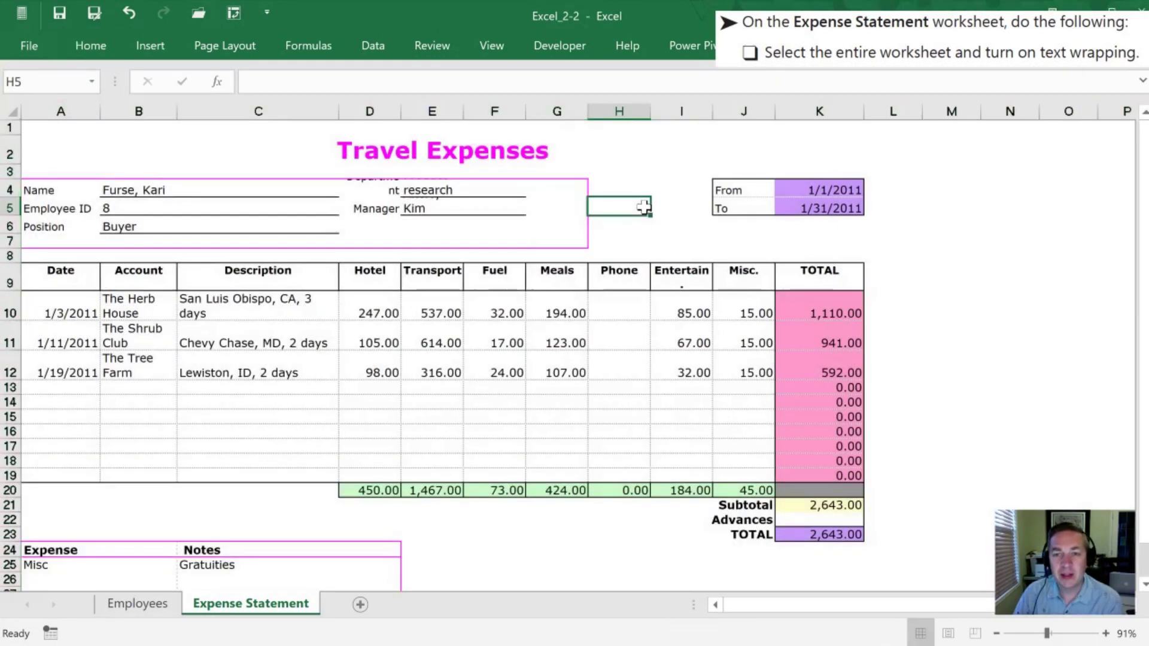
{"action": "left_click", "coordinate": [9, 305]}
{"action": "left_click", "coordinate": [9, 342]}
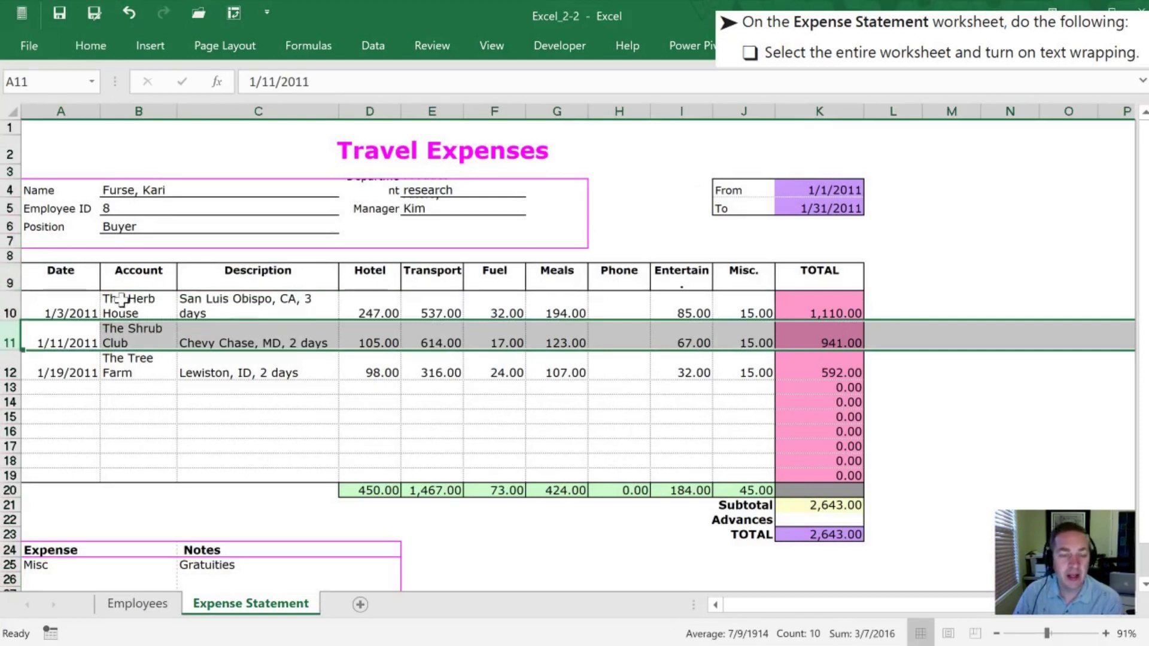
{"action": "left_click", "coordinate": [129, 13]}
{"action": "left_click", "coordinate": [129, 13]}
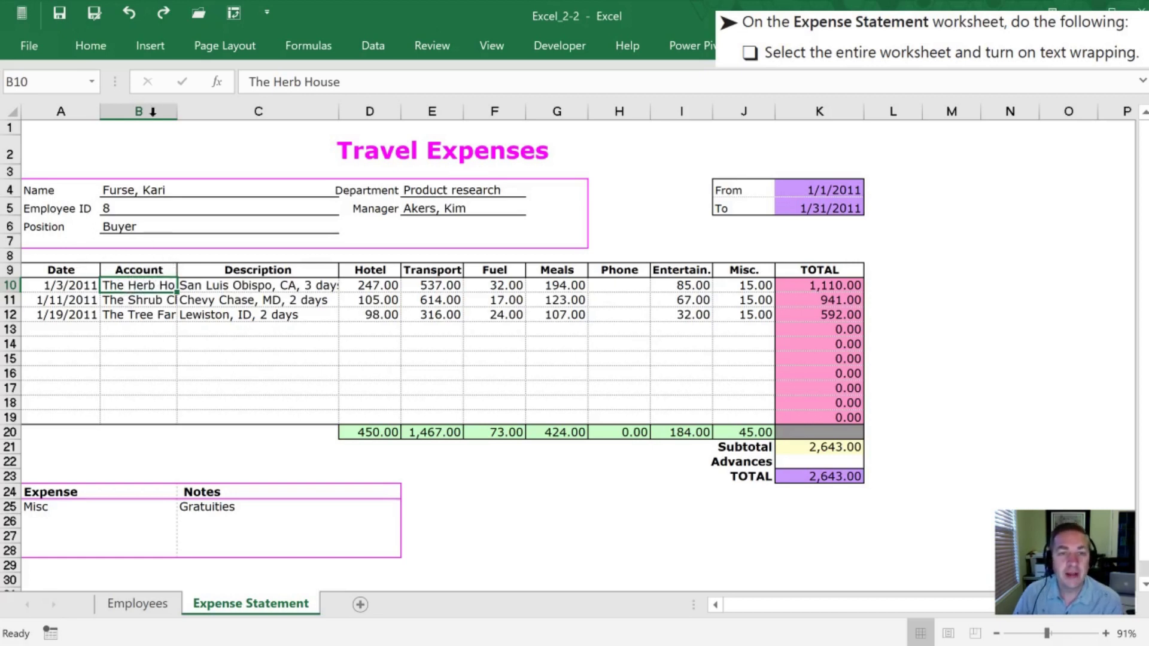
{"action": "left_click", "coordinate": [157, 16]}
{"action": "left_click", "coordinate": [150, 309]}
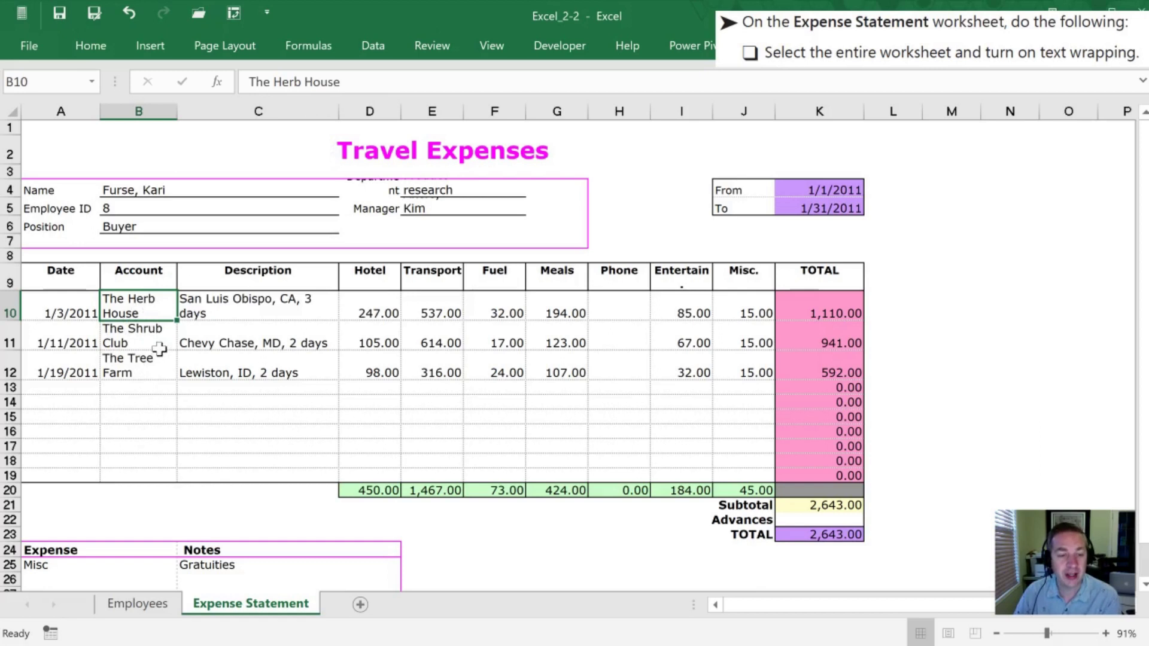
Turn off text wrapping for rows 4, 5 and 9, then clear A9's Date heading.
{"action": "left_click", "coordinate": [147, 519]}
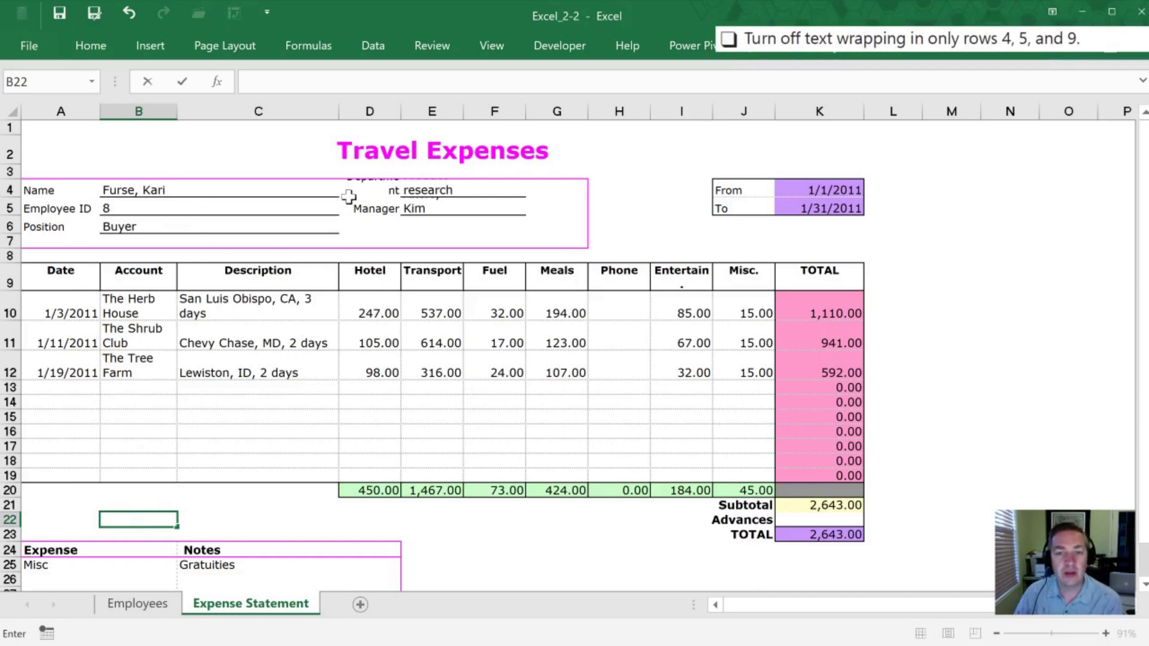
{"action": "left_click", "coordinate": [327, 188]}
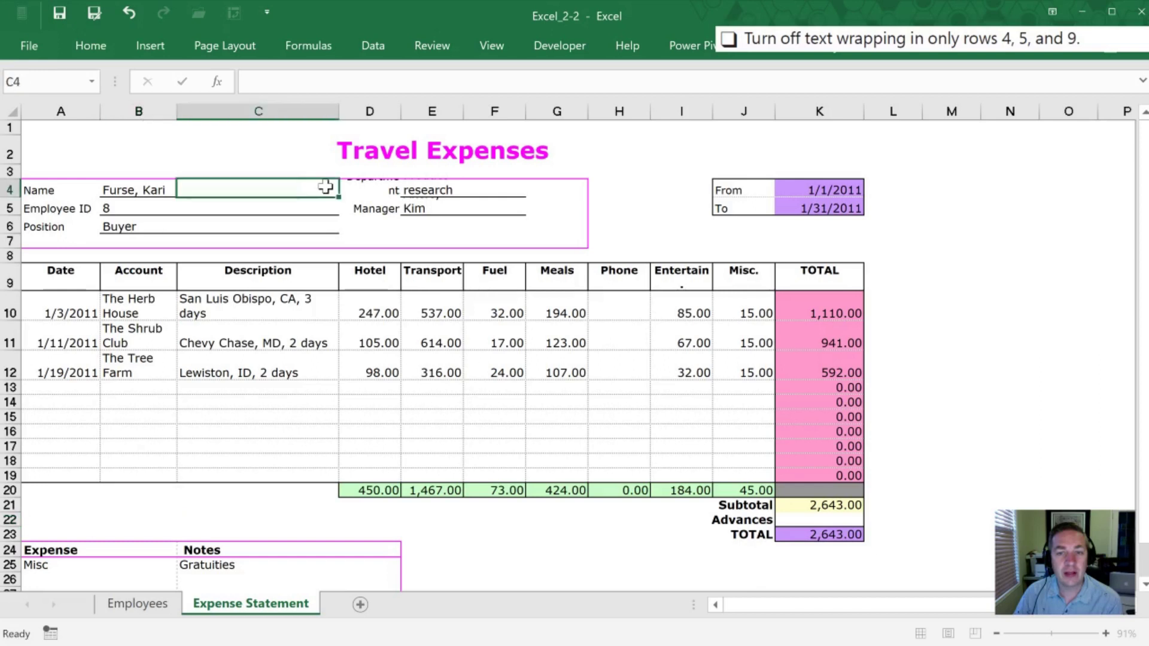
{"action": "left_click", "coordinate": [7, 189]}
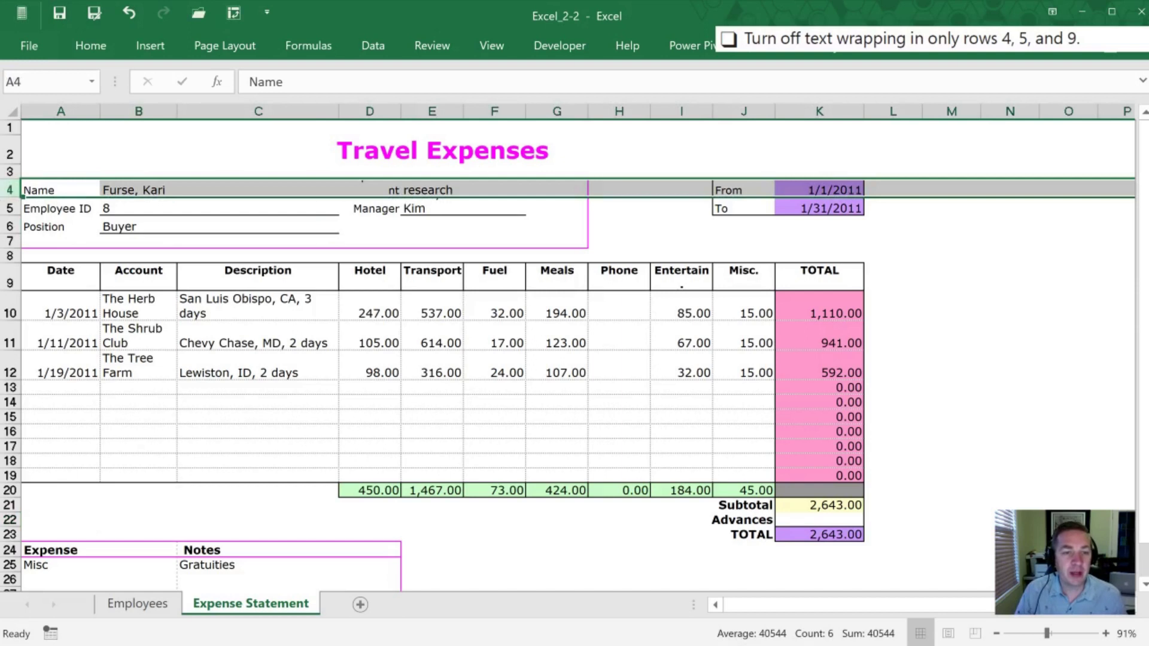
{"action": "left_click", "coordinate": [6, 206], "text": "ctrl"}
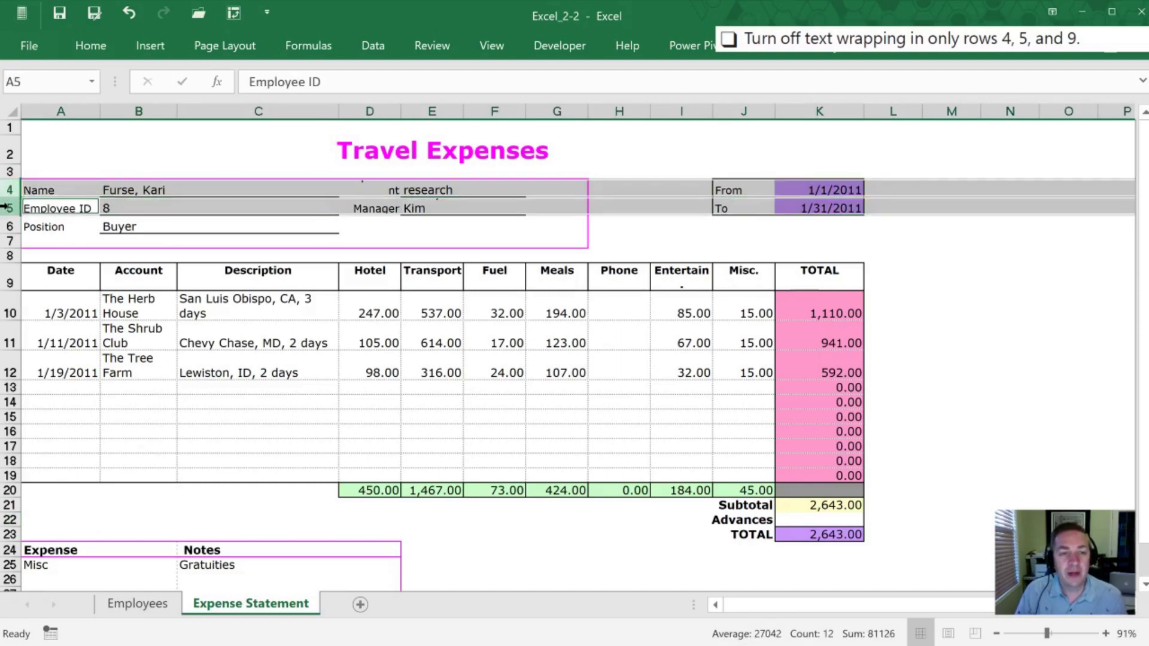
{"action": "left_click", "coordinate": [7, 278], "text": "ctrl"}
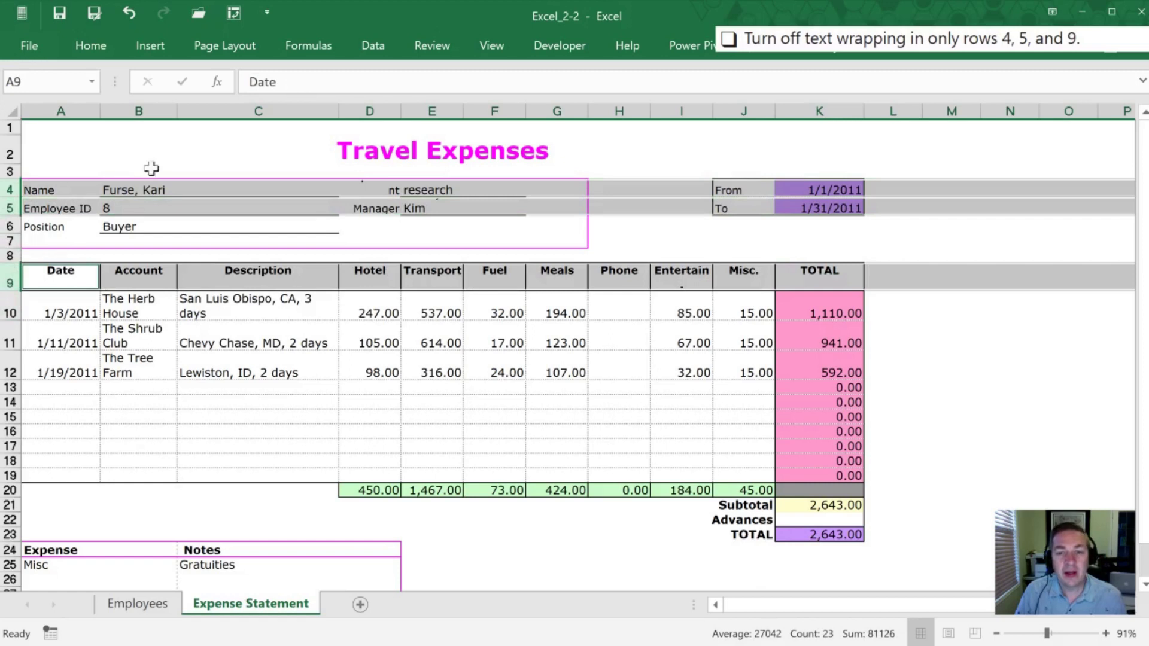
{"action": "left_click", "coordinate": [105, 43]}
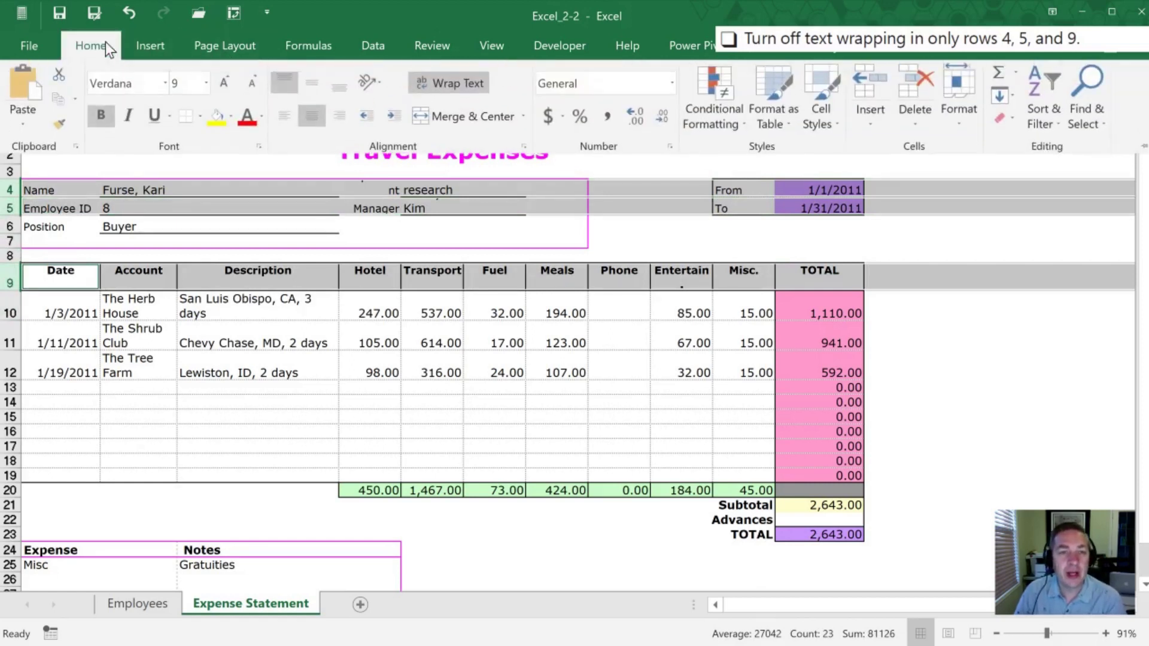
{"action": "left_click", "coordinate": [448, 83]}
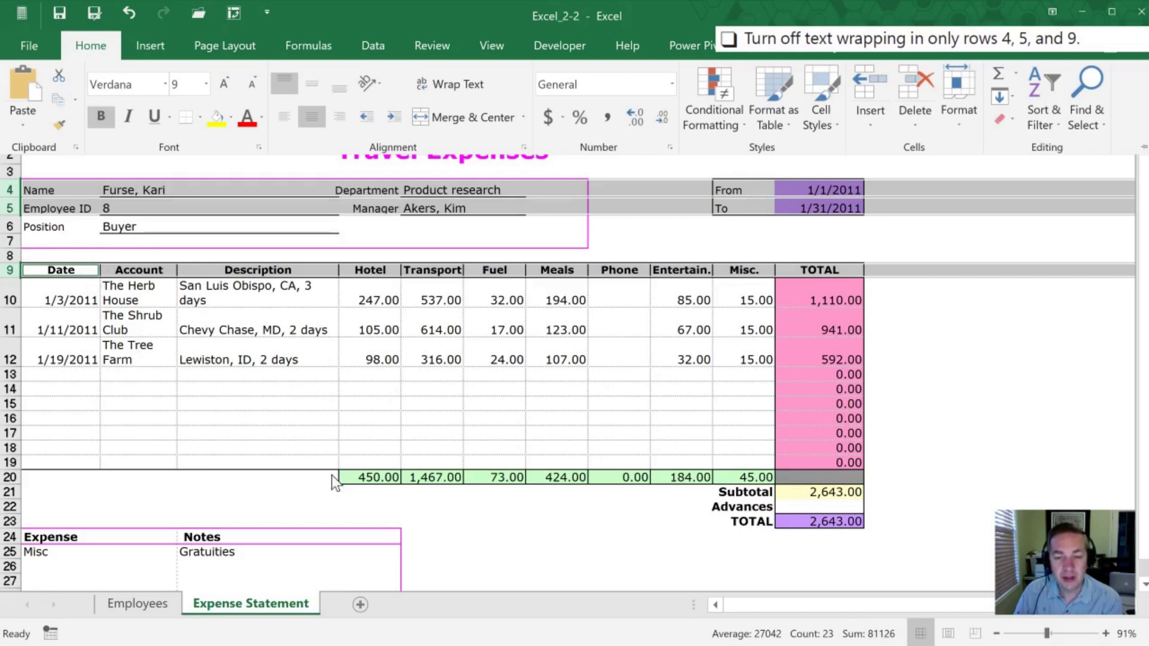
{"action": "key", "text": "Escape"}
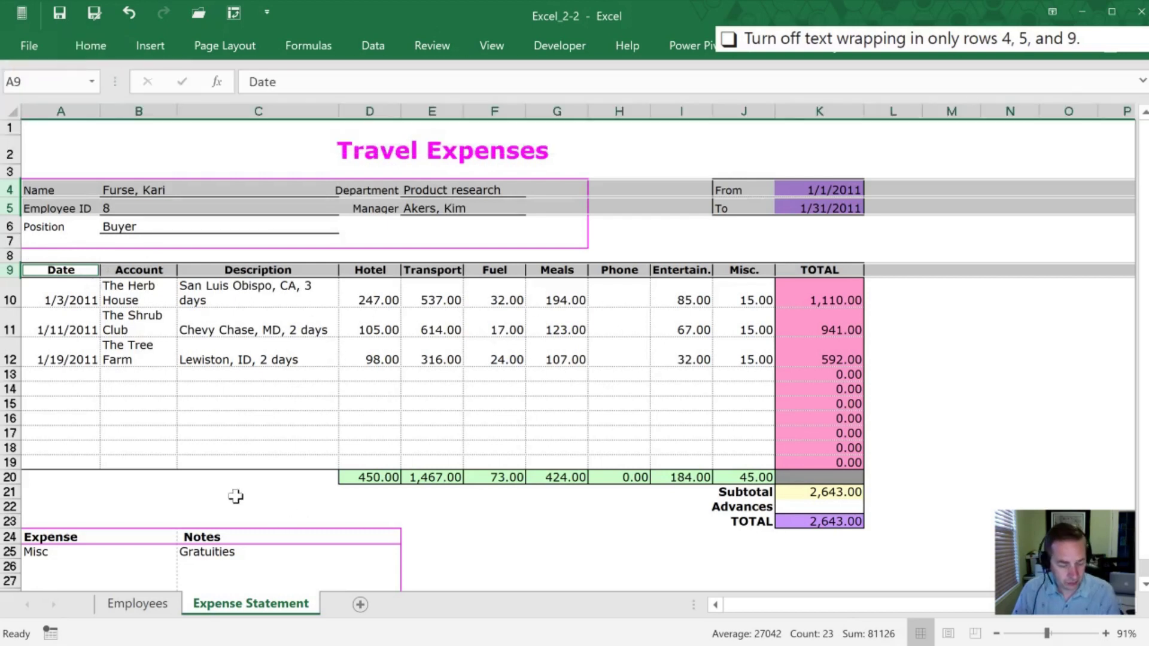
{"action": "key", "text": "BackSpace"}
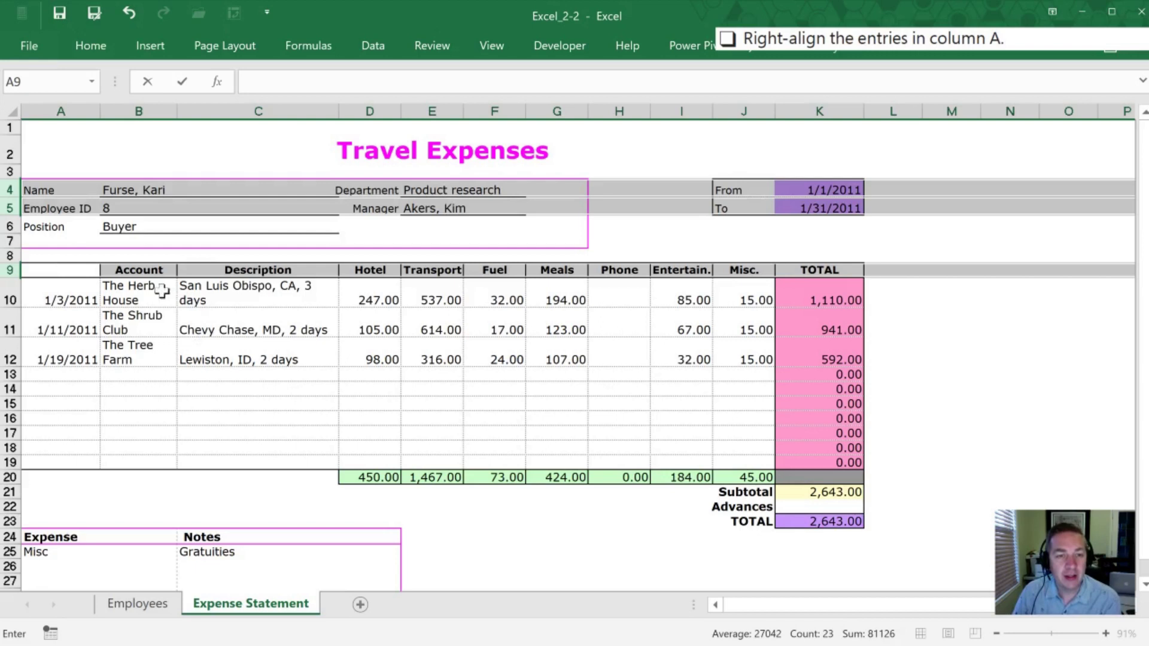
Right-align all entries in column A, including the Name, Employee ID and Position labels.
{"action": "left_click", "coordinate": [57, 127]}
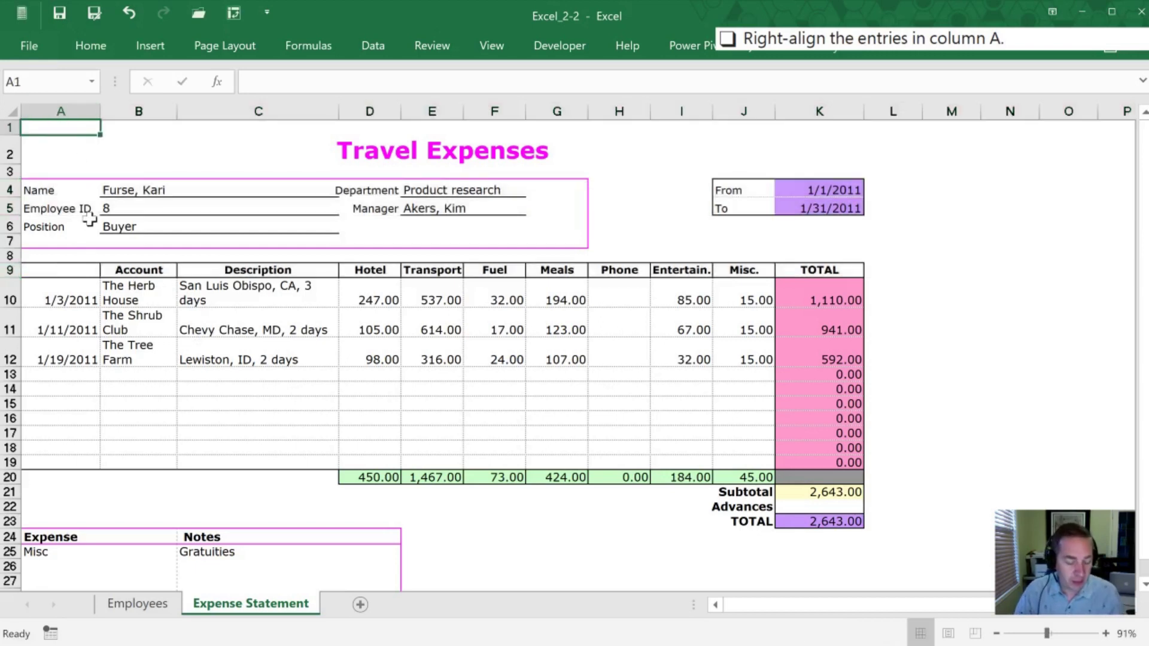
{"action": "key", "text": "ctrl+a"}
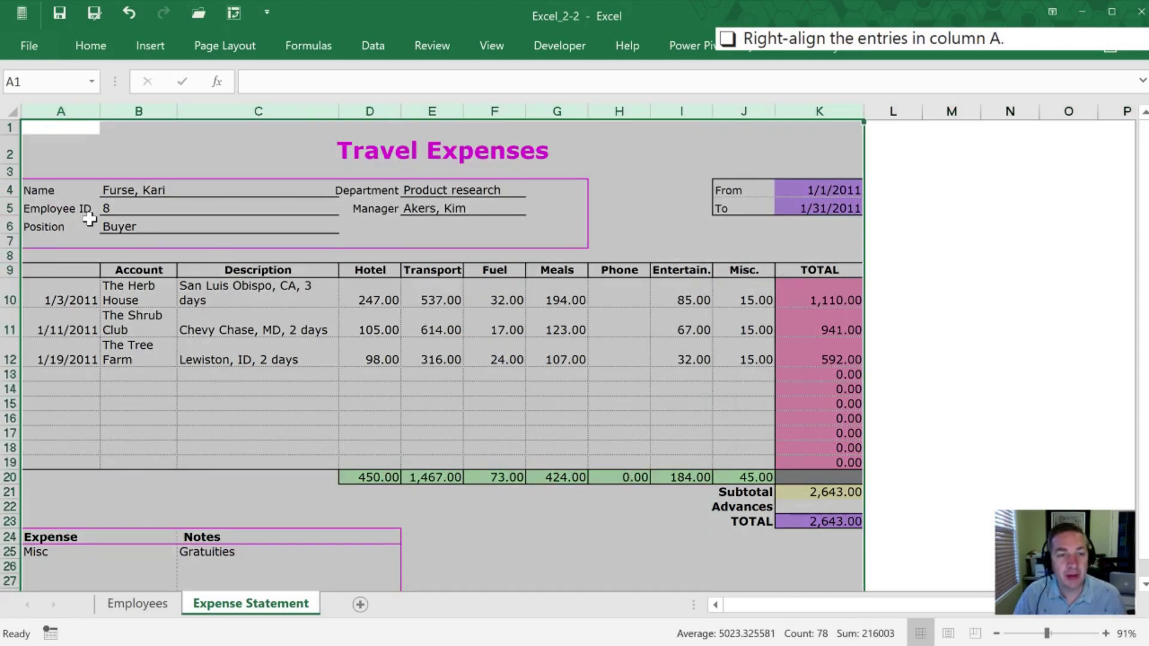
{"action": "key", "text": "ctrl+Home"}
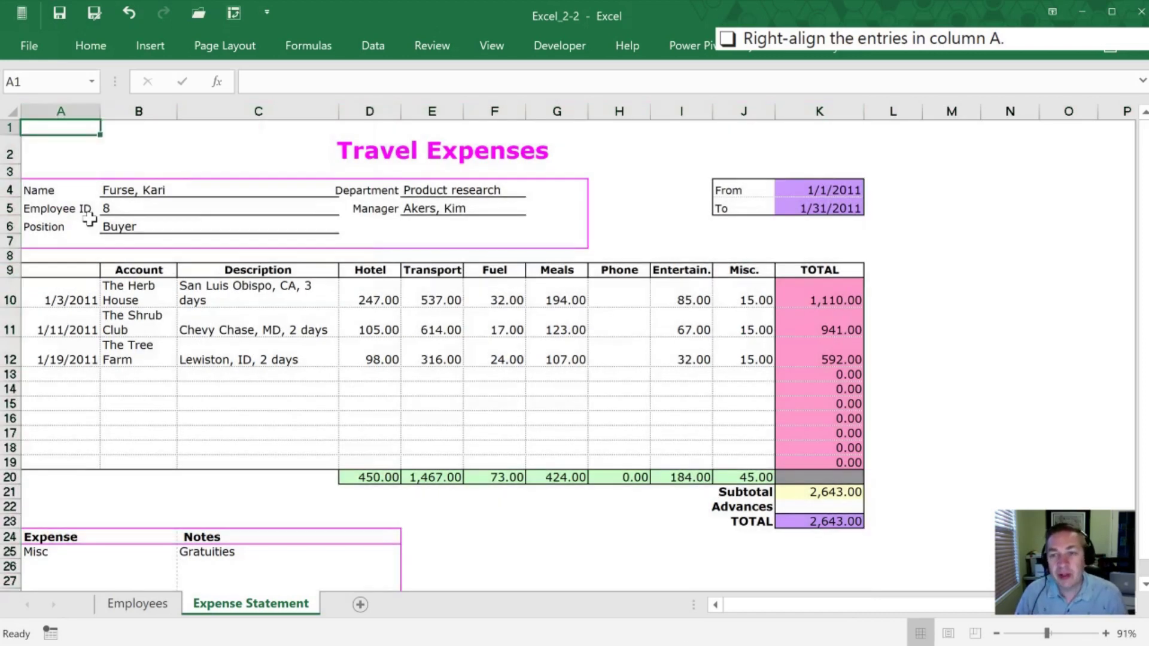
{"action": "left_click", "coordinate": [71, 154]}
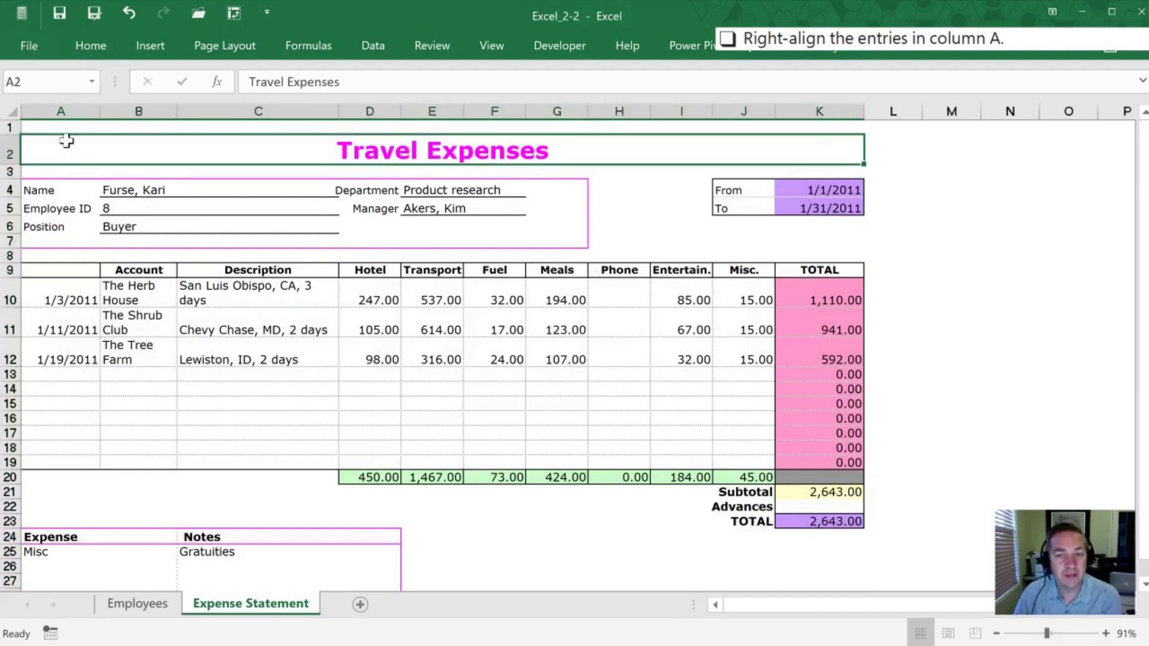
{"action": "left_click", "coordinate": [57, 112]}
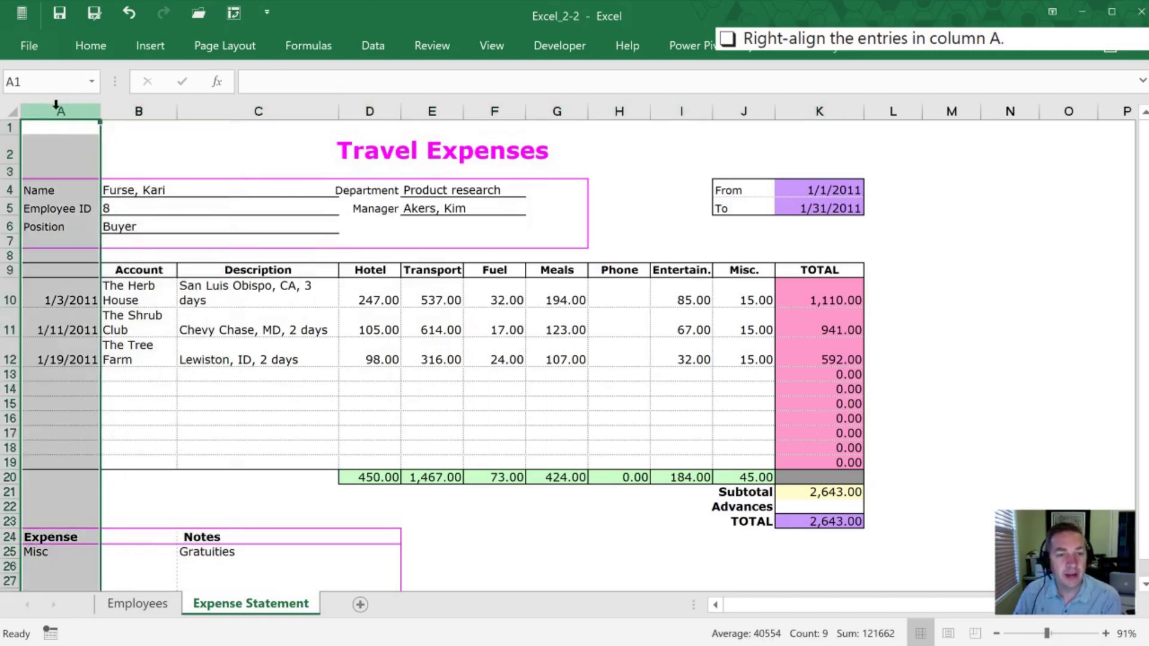
{"action": "left_click", "coordinate": [95, 45]}
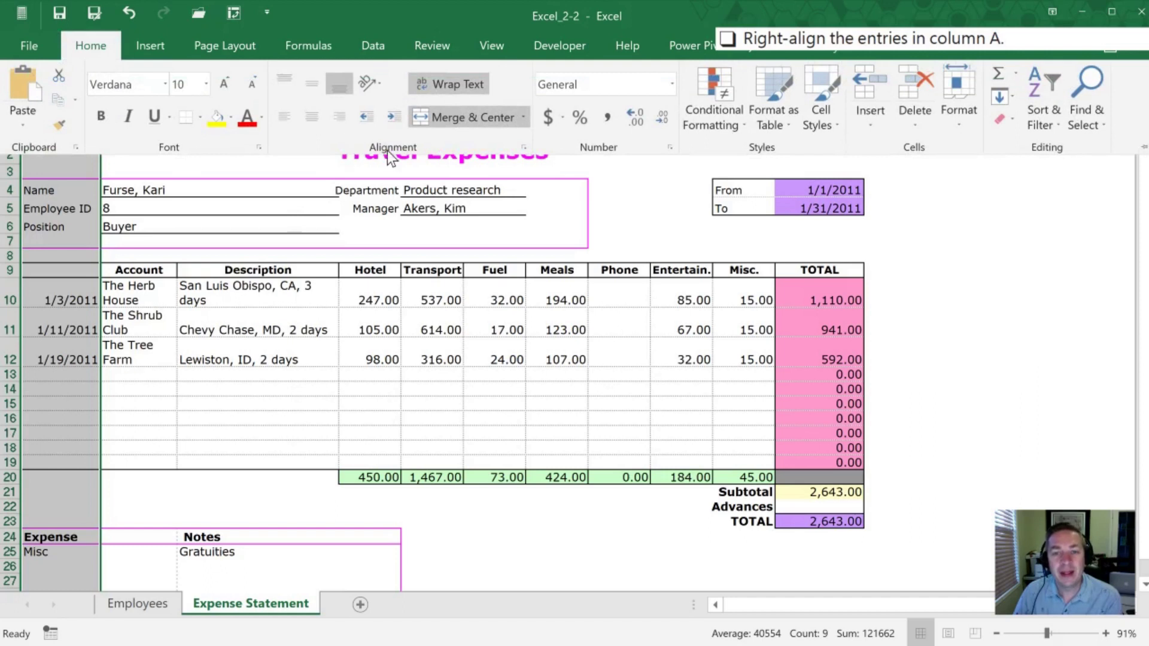
{"action": "left_click", "coordinate": [330, 117]}
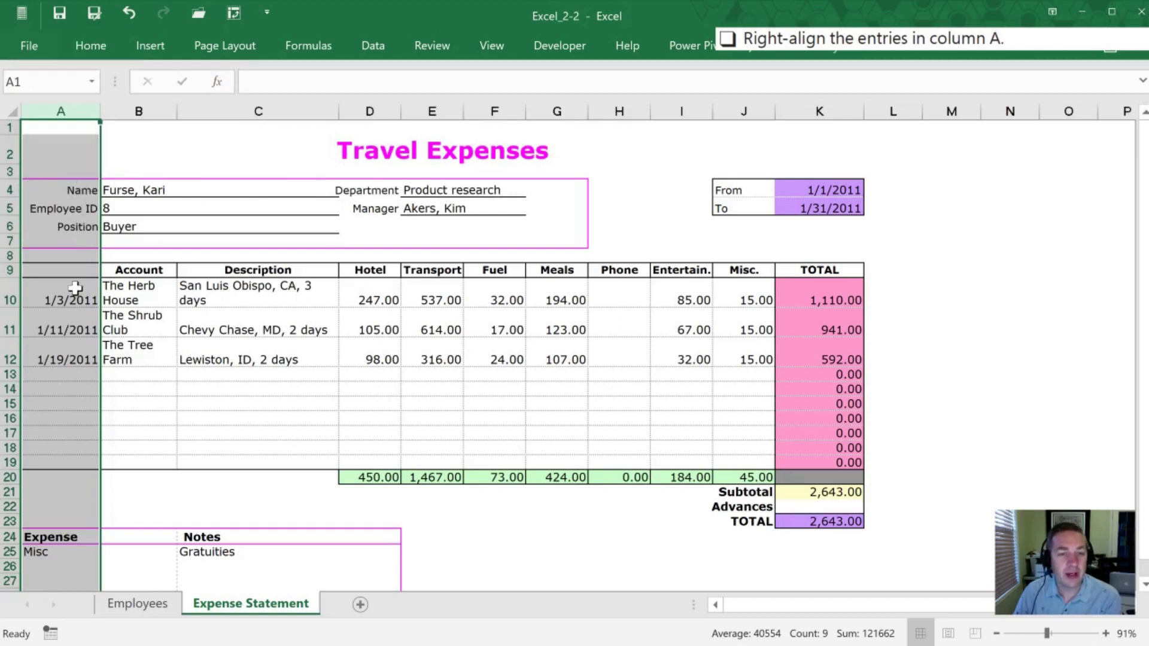
Undo and redo the column A right alignment to compare, keeping it applied.
{"action": "left_click", "coordinate": [124, 13]}
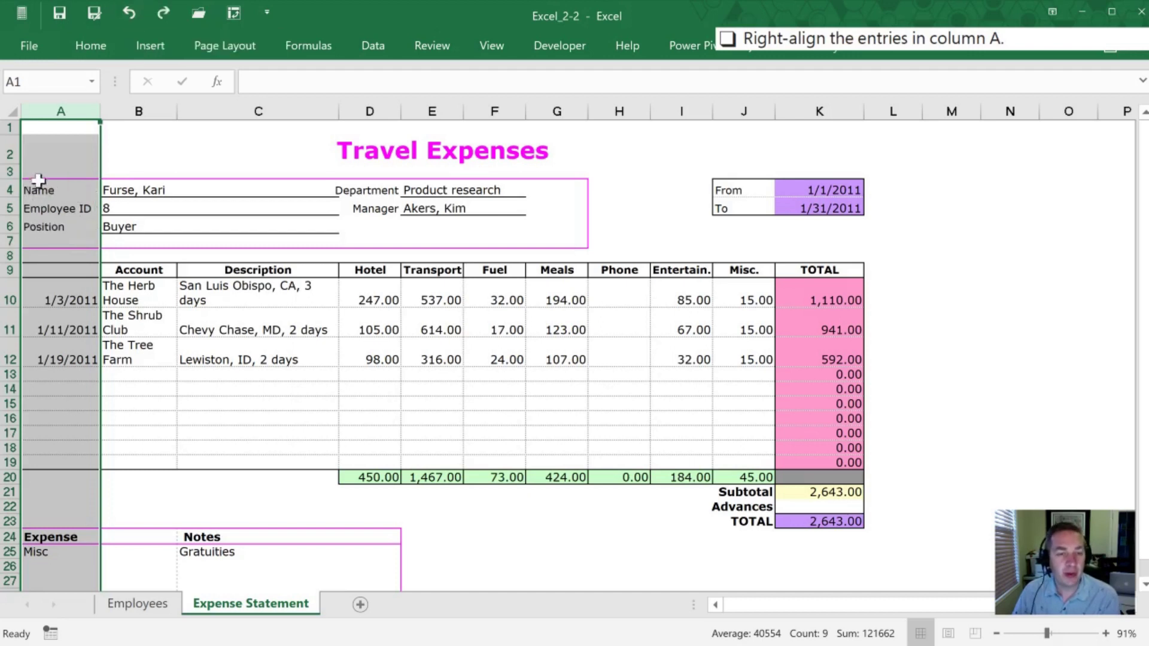
{"action": "left_click", "coordinate": [159, 18]}
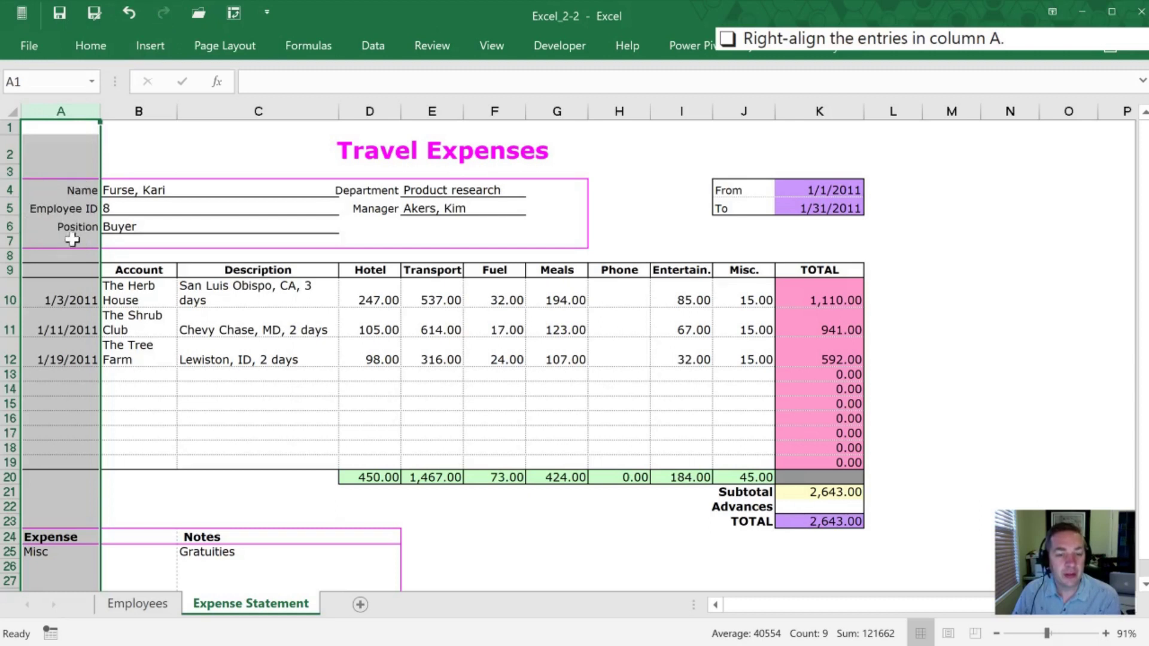
{"action": "left_click", "coordinate": [118, 317]}
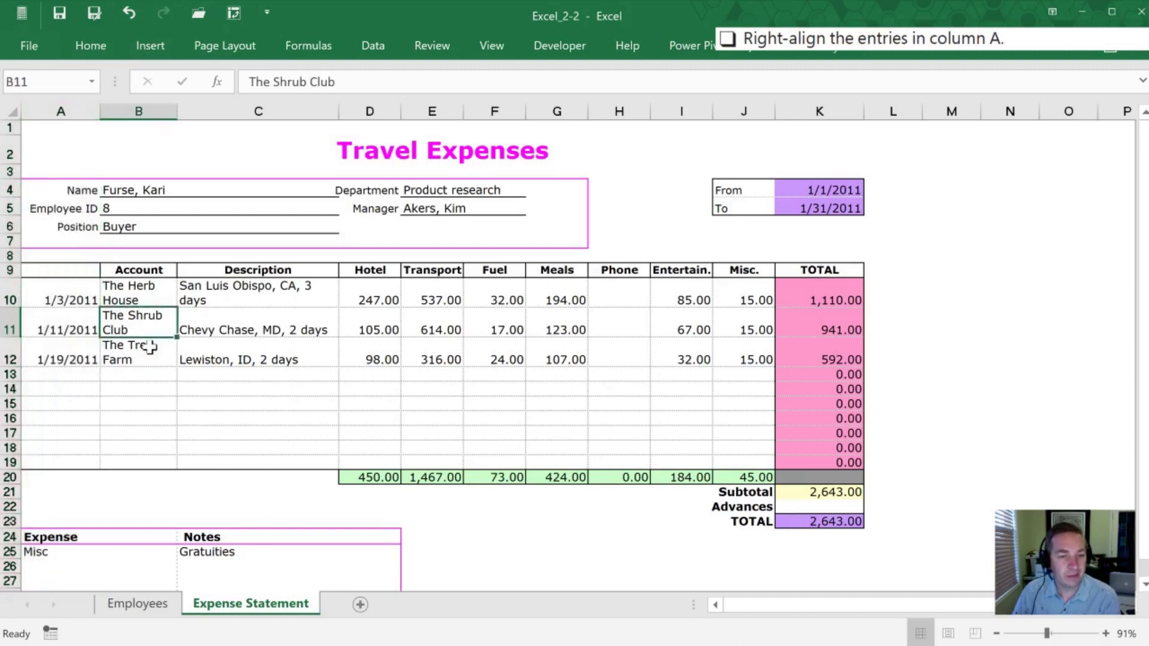
{"action": "left_click", "coordinate": [142, 491]}
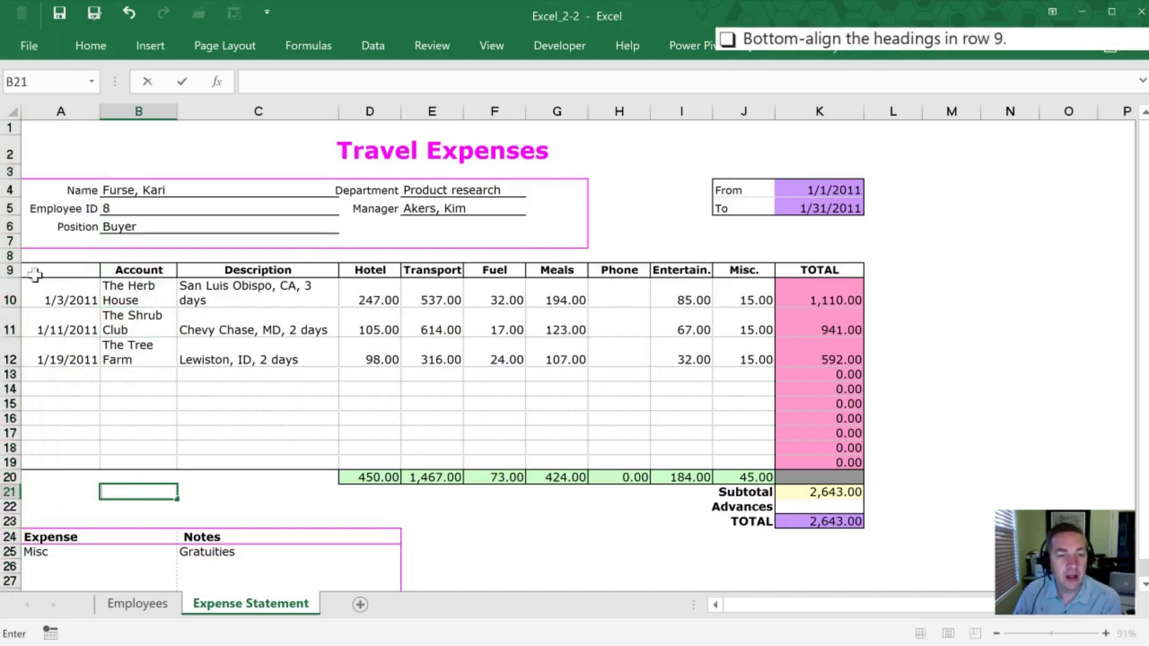
Bottom-align the row 9 headings, comparing with Undo and Redo.
{"action": "left_click", "coordinate": [9, 270]}
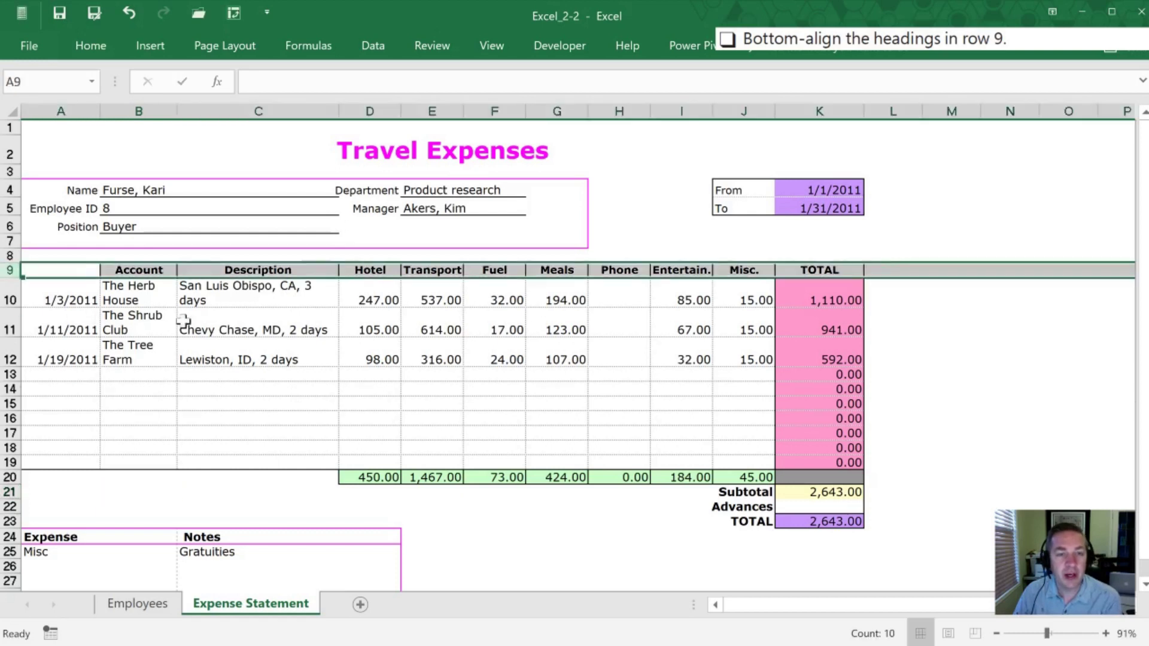
{"action": "left_click", "coordinate": [94, 46]}
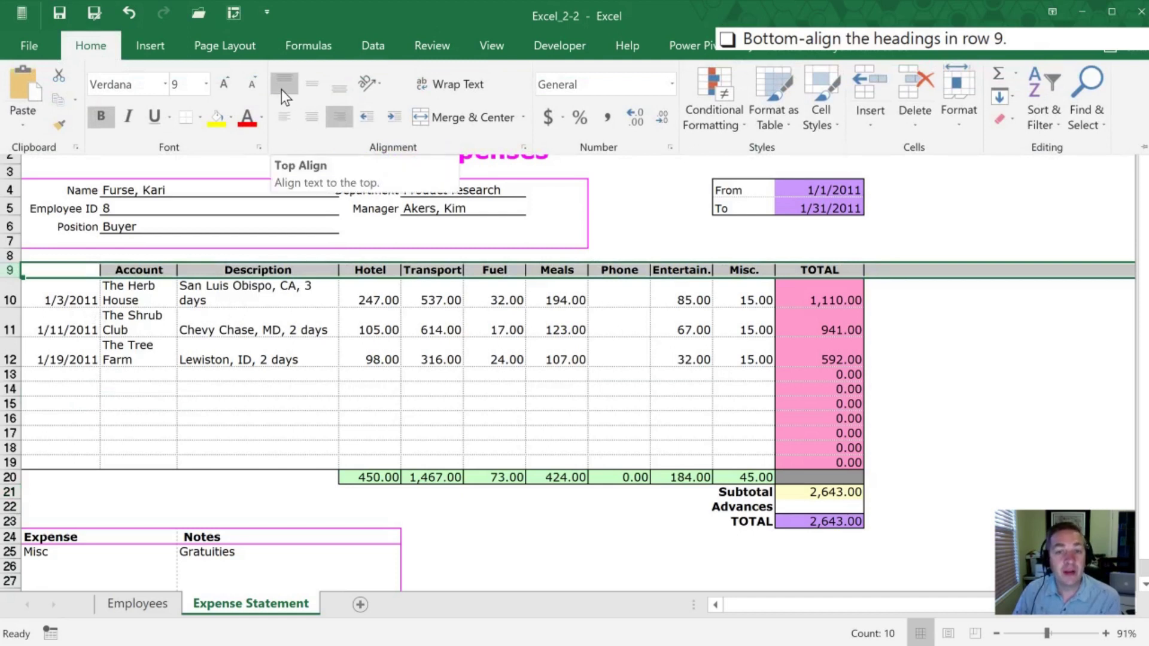
{"action": "left_click", "coordinate": [336, 91]}
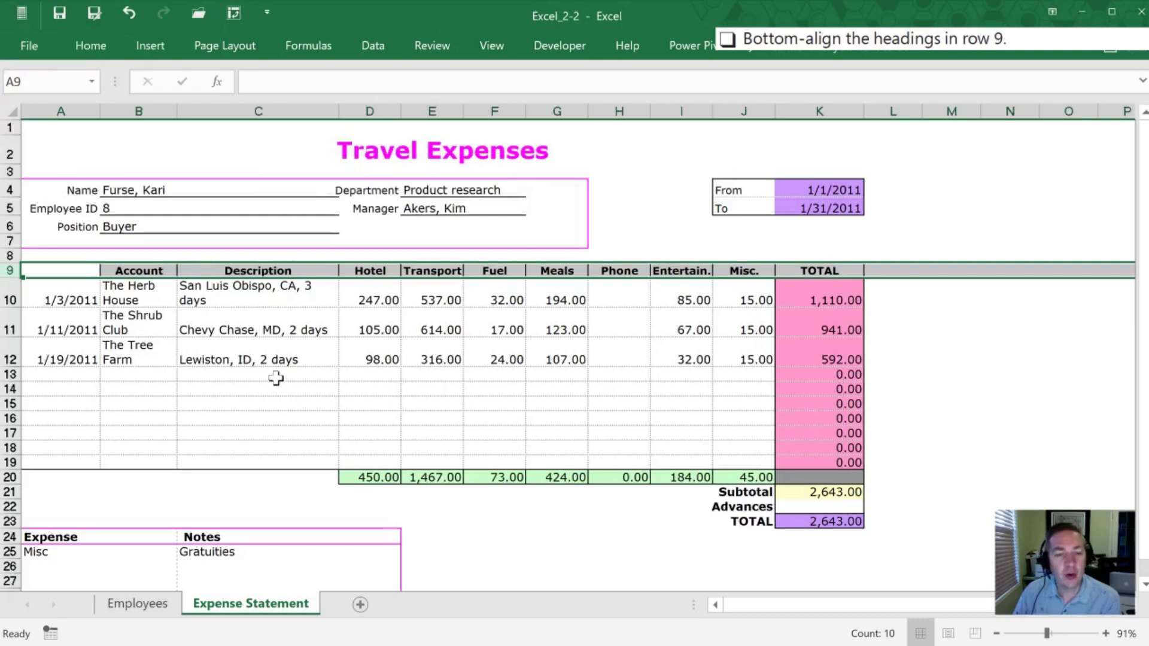
{"action": "left_click", "coordinate": [130, 15]}
{"action": "left_click", "coordinate": [160, 13]}
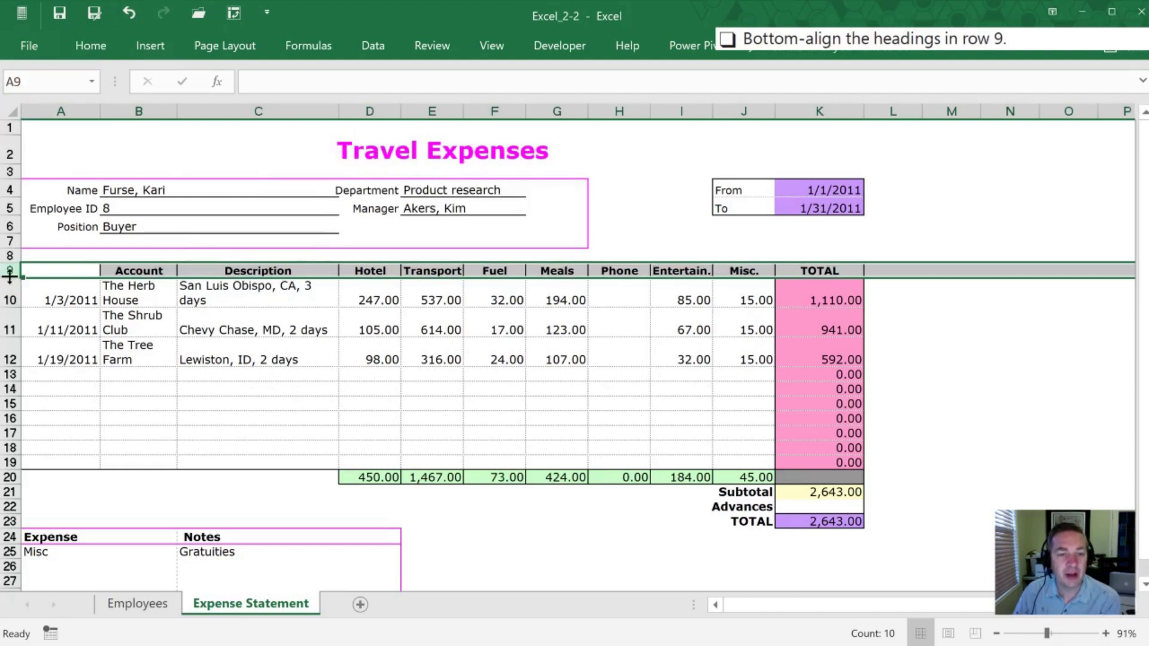
Preview a taller row 9, then restore its original height.
{"action": "left_click_drag", "start_coordinate": [10, 277], "coordinate": [10, 298]}
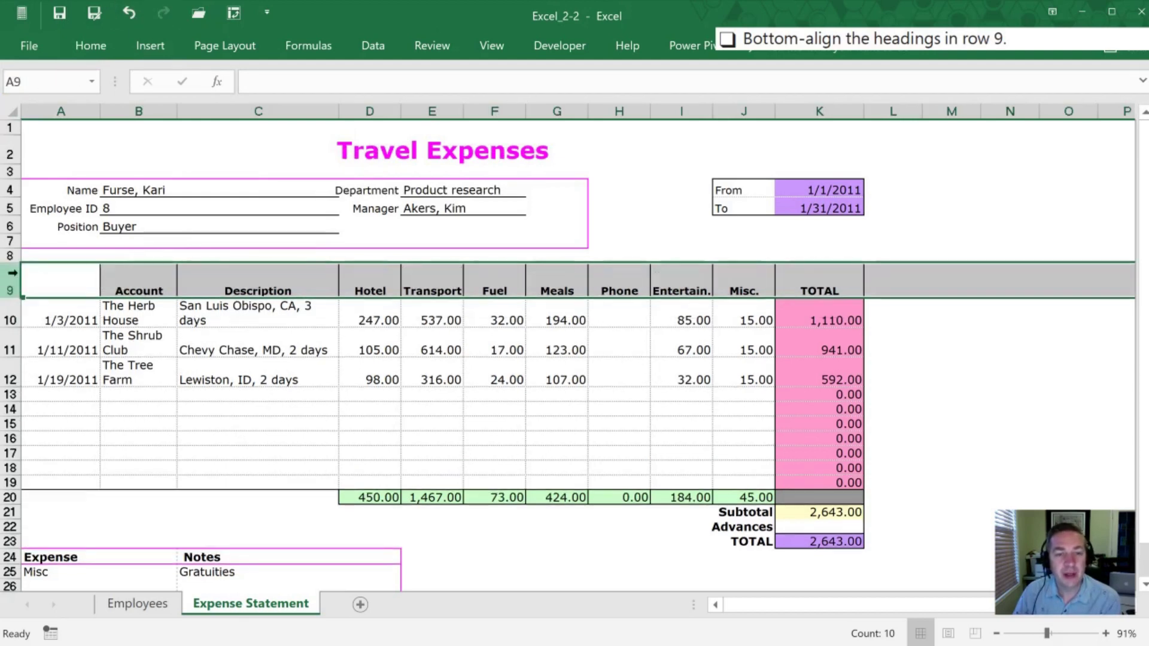
{"action": "left_click", "coordinate": [128, 281]}
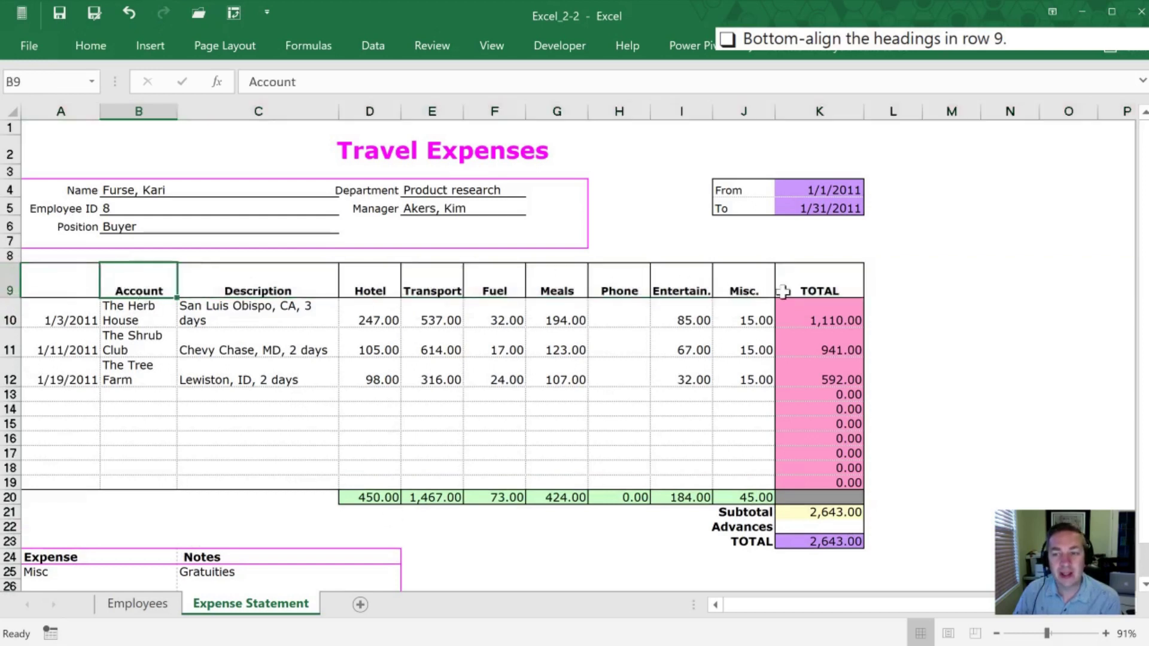
{"action": "left_click", "coordinate": [10, 281]}
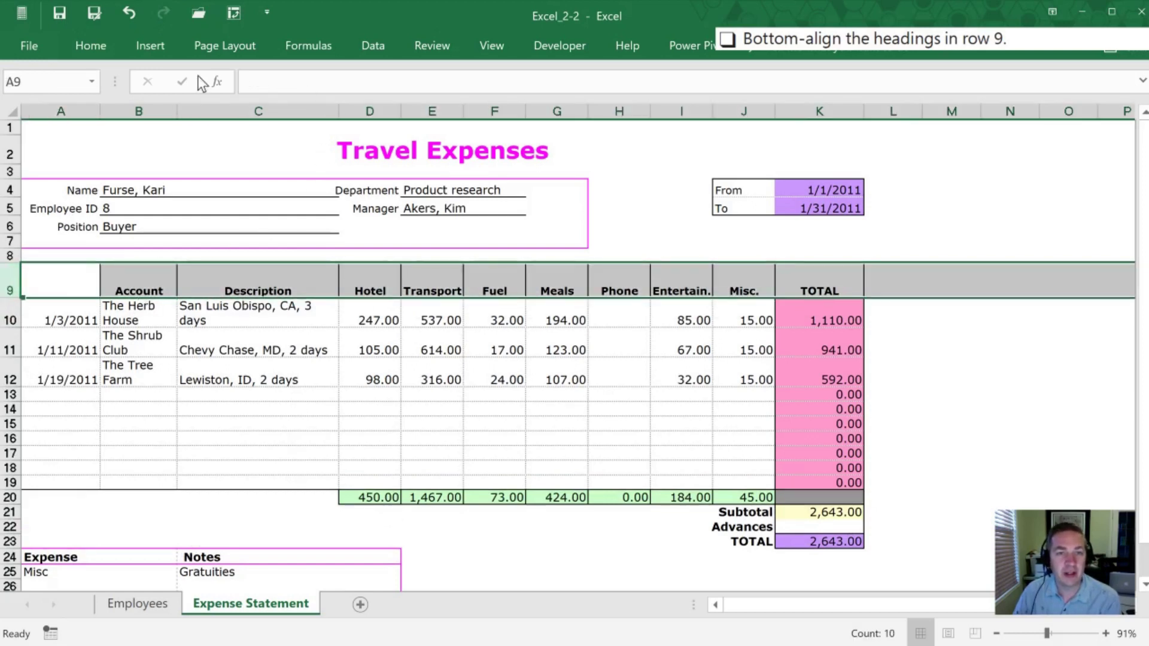
{"action": "left_click", "coordinate": [124, 13]}
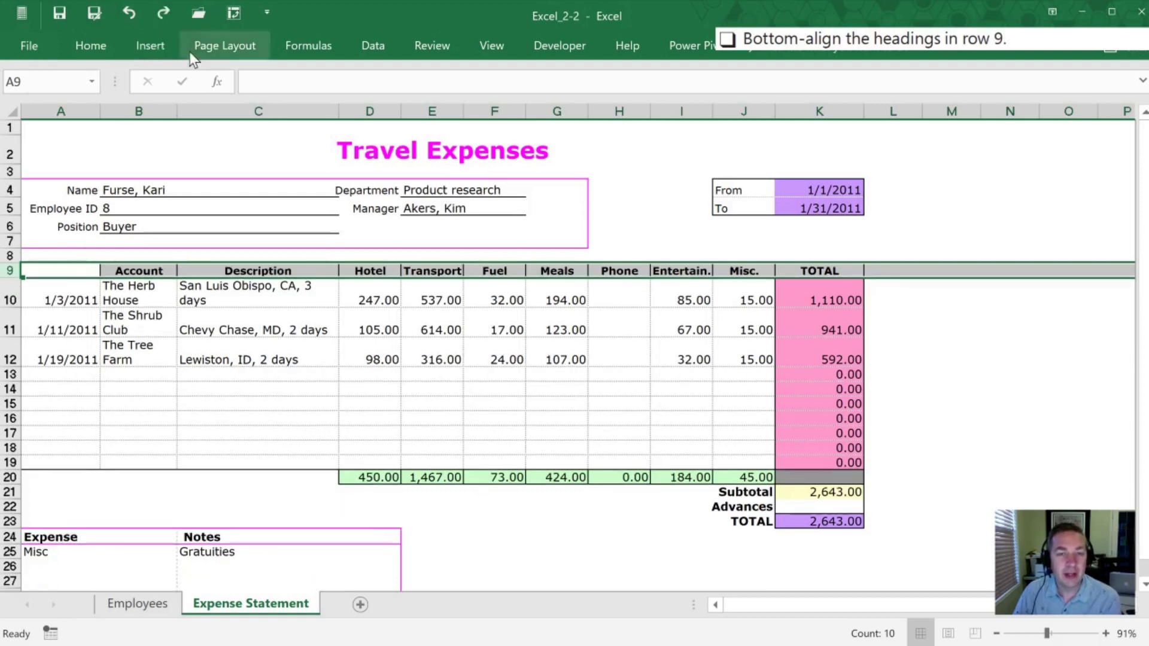
{"action": "left_click", "coordinate": [164, 13]}
{"action": "left_click", "coordinate": [134, 13]}
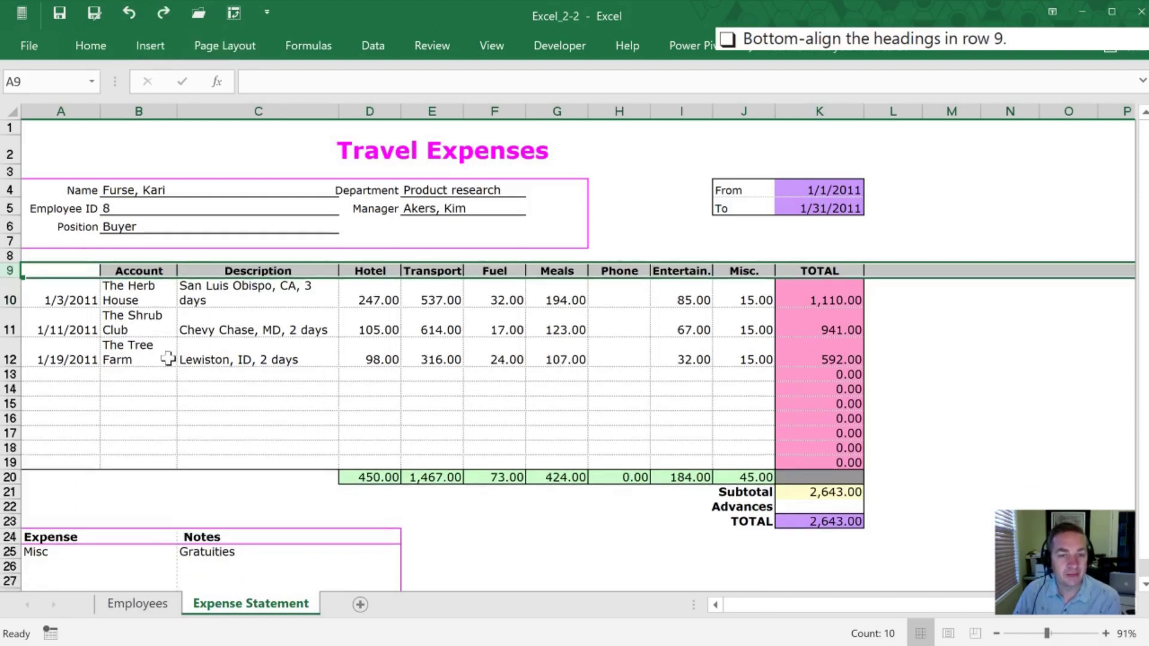
{"action": "left_click", "coordinate": [95, 447]}
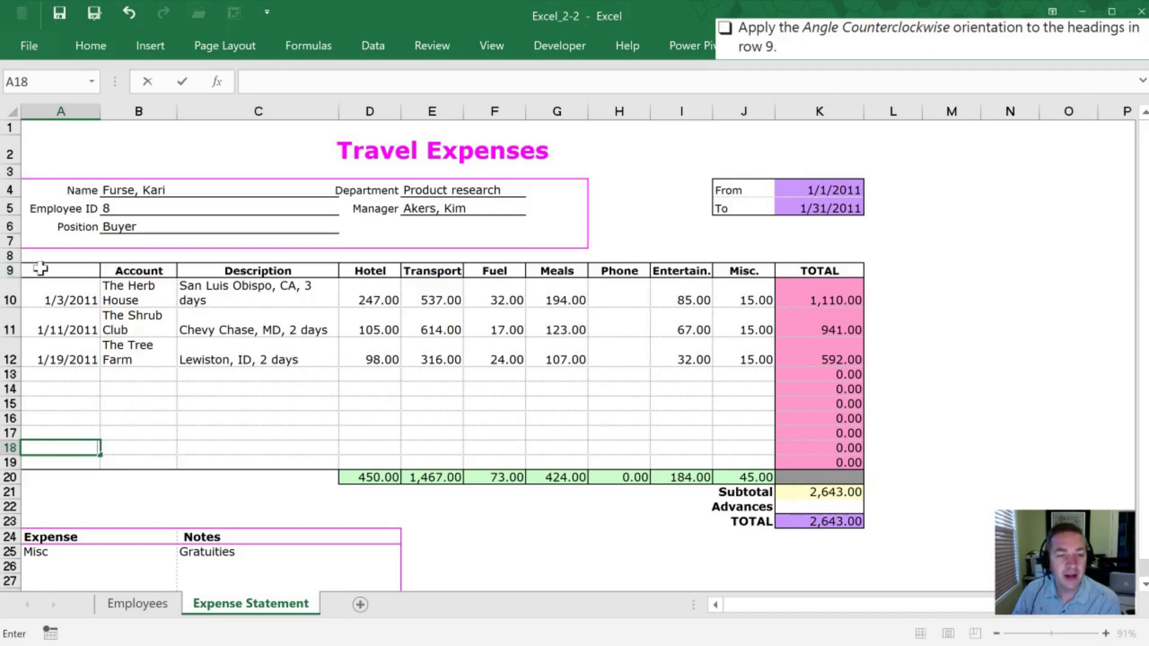
Angle the row 9 headings from Account to TOTAL counterclockwise.
{"action": "left_click_drag", "start_coordinate": [112, 271], "coordinate": [808, 271]}
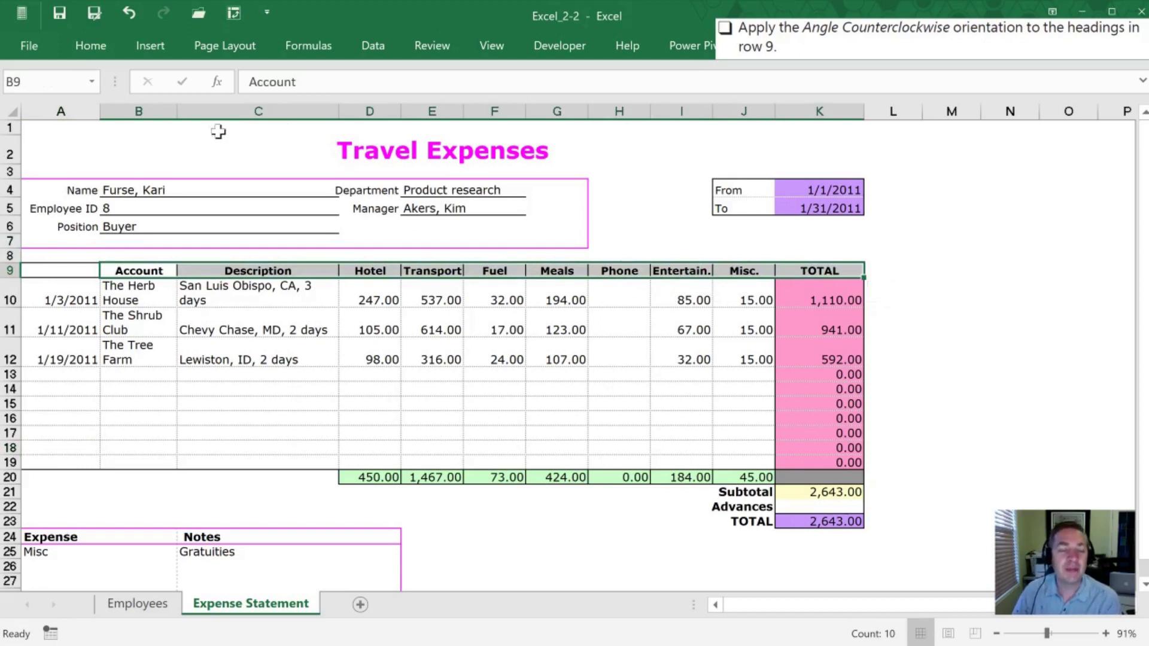
{"action": "left_click", "coordinate": [97, 48]}
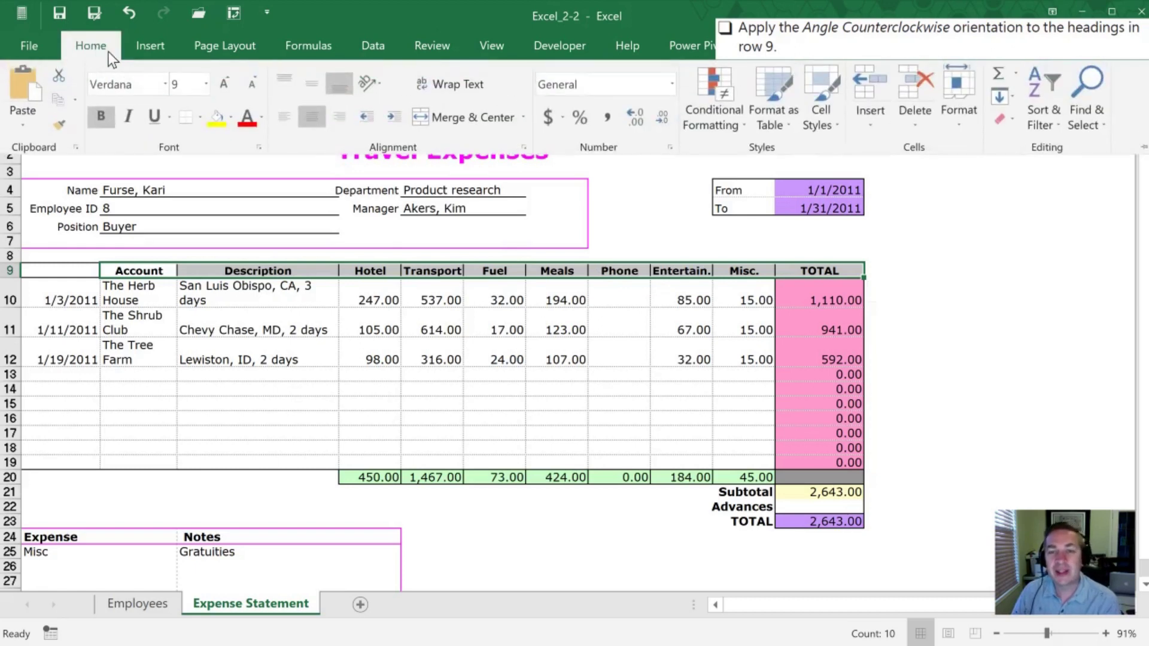
{"action": "left_click", "coordinate": [376, 82]}
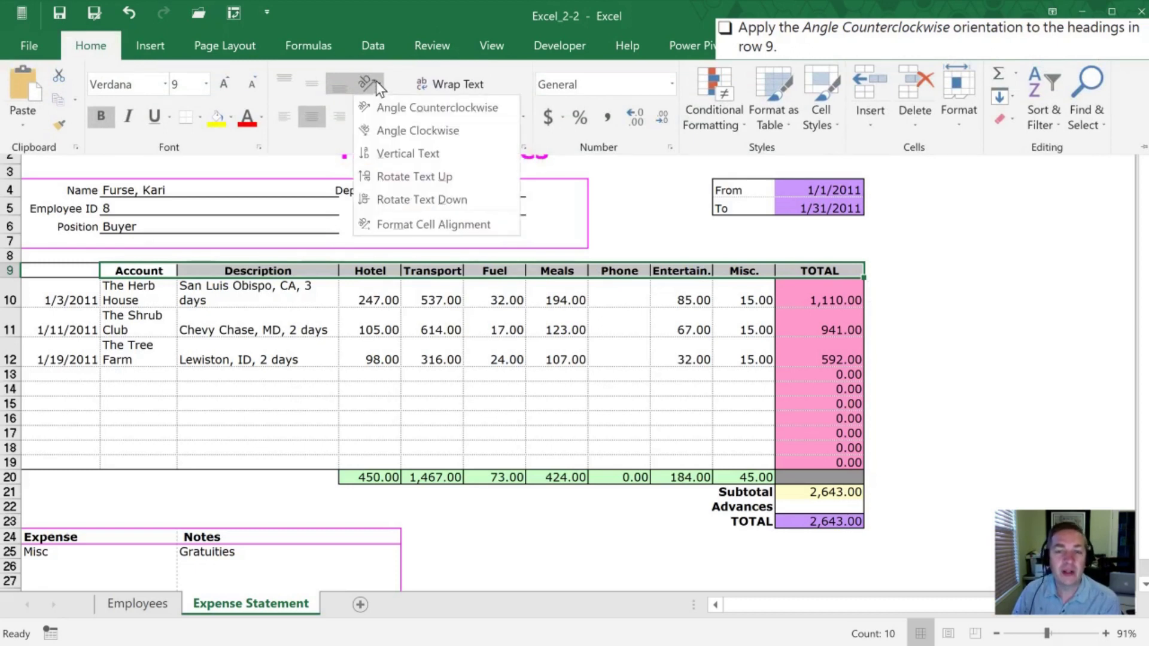
{"action": "left_click", "coordinate": [402, 107]}
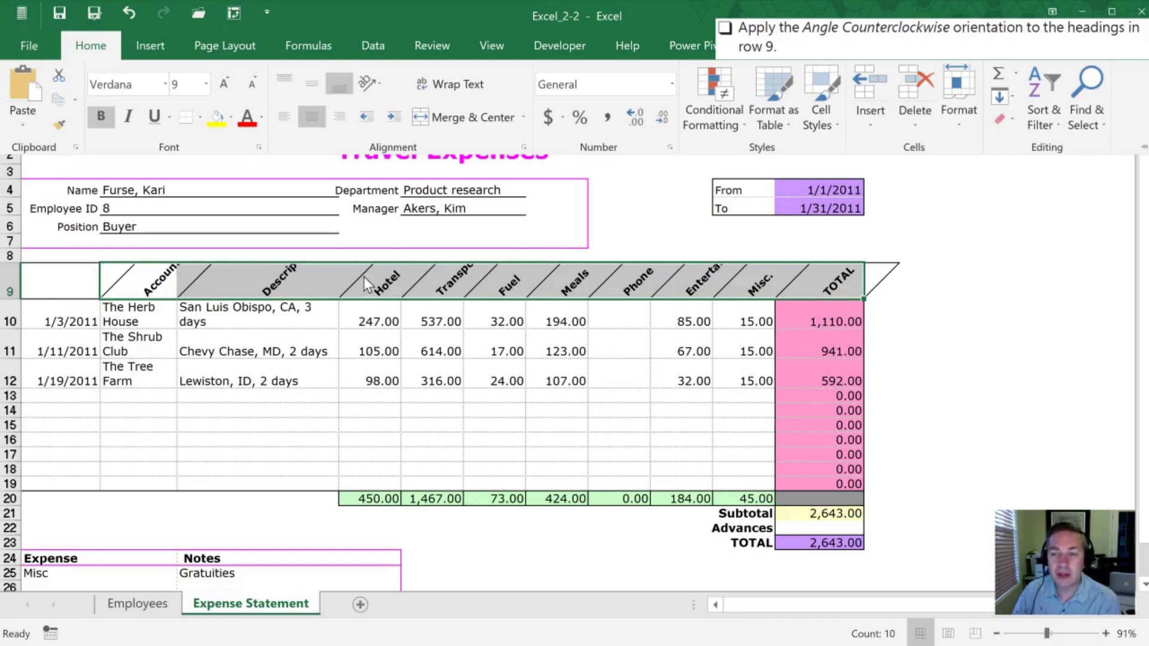
{"action": "left_click", "coordinate": [311, 324]}
{"action": "left_click", "coordinate": [282, 310]}
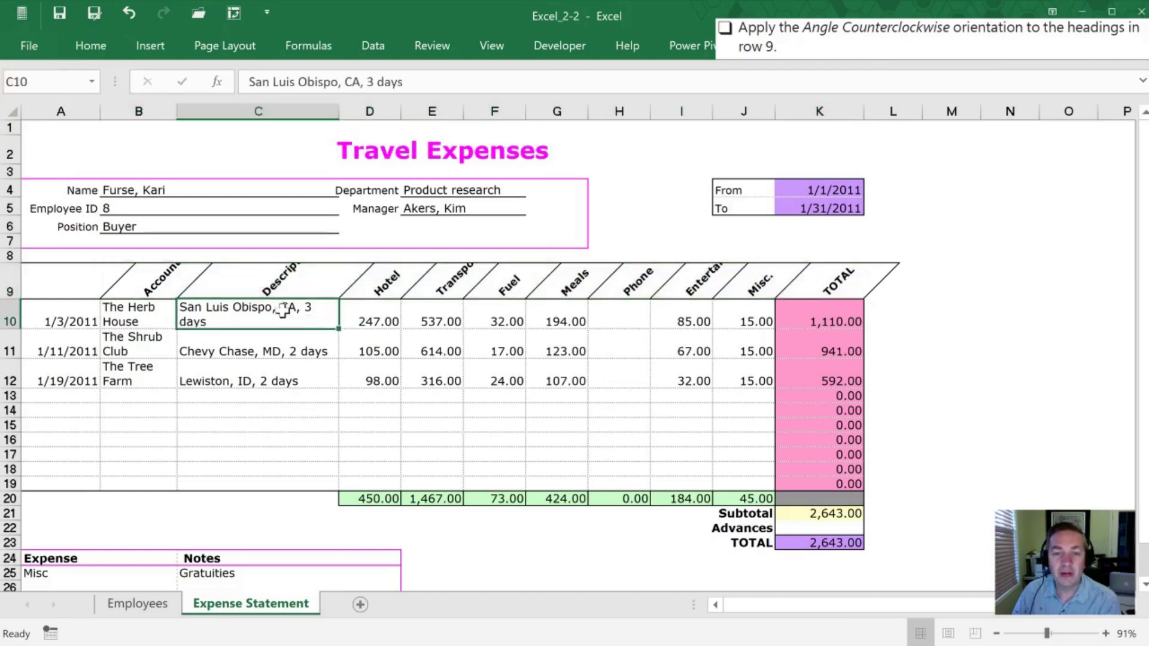
{"action": "left_click", "coordinate": [284, 292]}
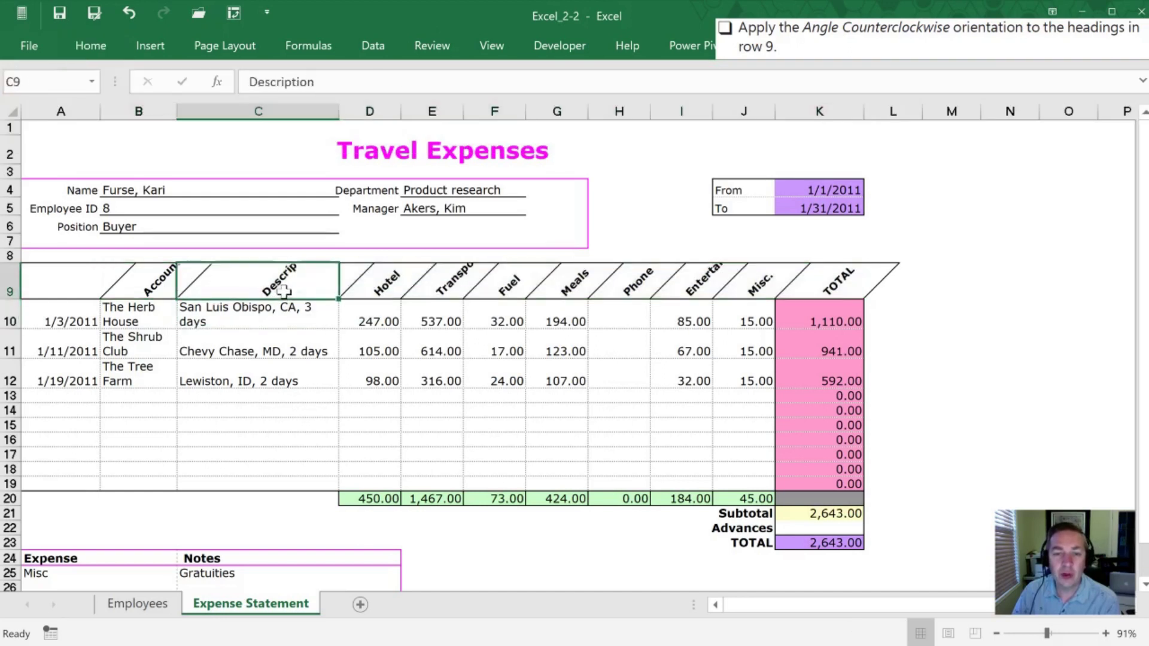
Drag row 9 taller so angled headings like Description show in full.
{"action": "left_click", "coordinate": [8, 292]}
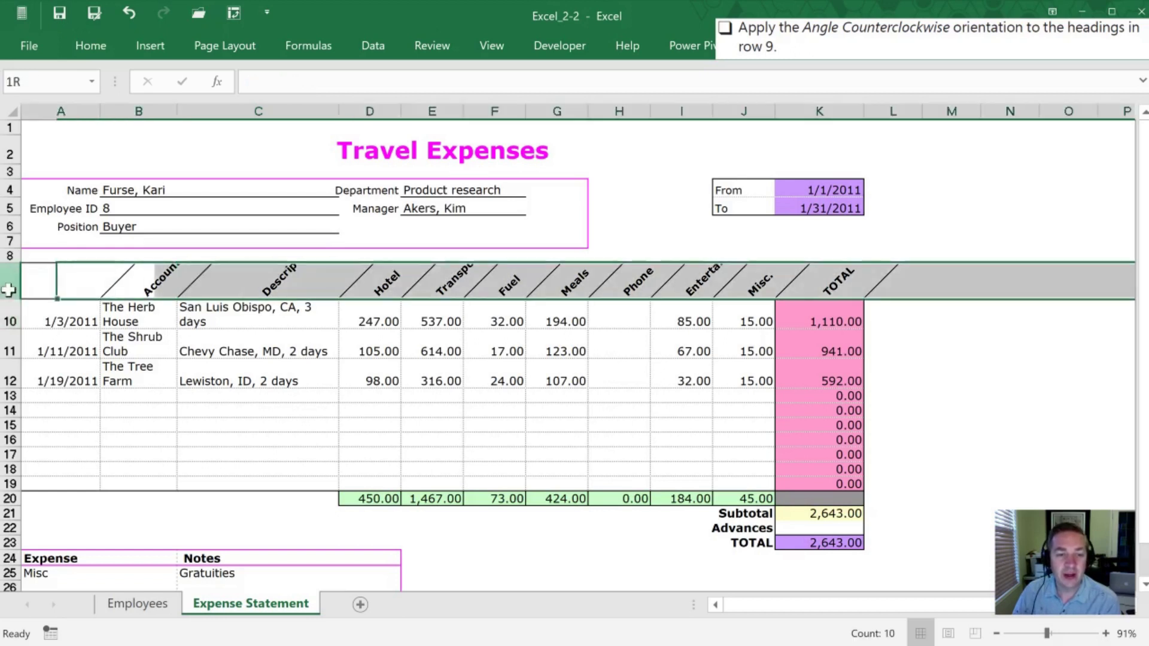
{"action": "left_click_drag", "start_coordinate": [7, 299], "coordinate": [11, 322]}
{"action": "left_click", "coordinate": [335, 291]}
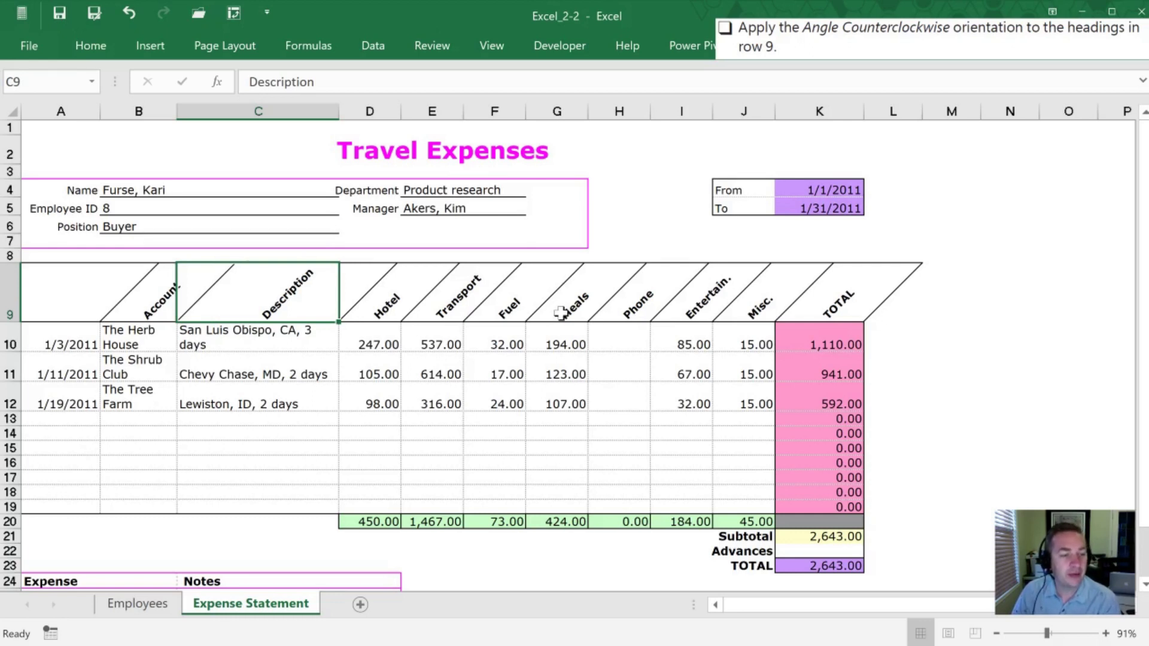
In Format Cells for K10, choose Currency with $ and 0 decimal places, previewing $1,110.
{"action": "left_click", "coordinate": [247, 542]}
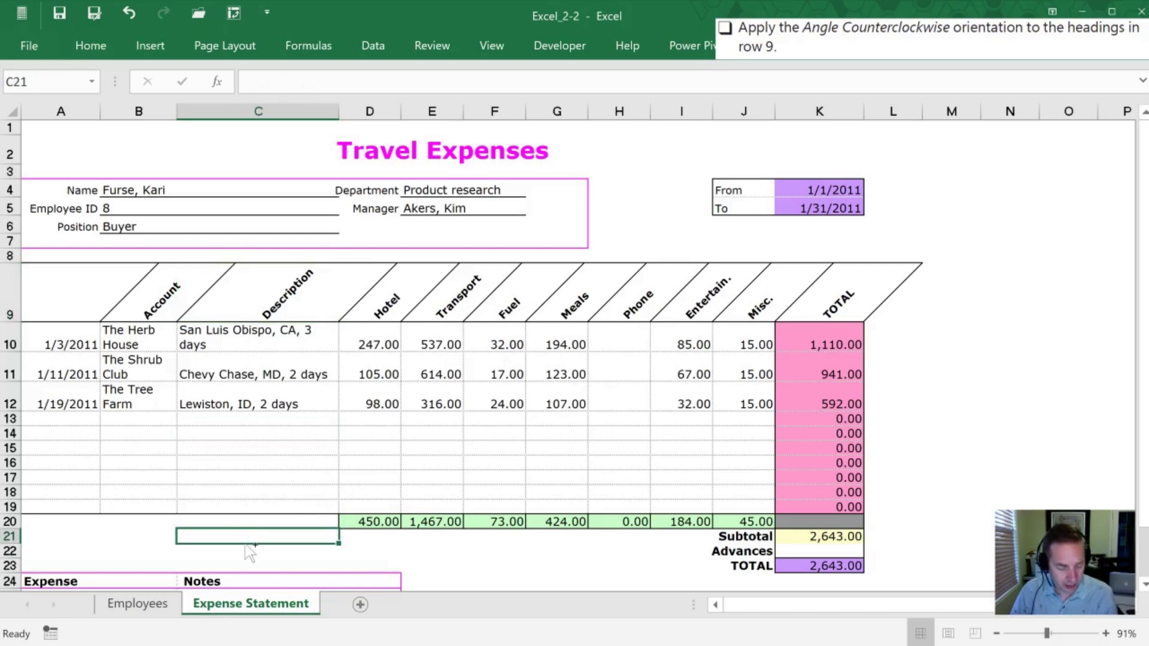
{"action": "left_click", "coordinate": [115, 535]}
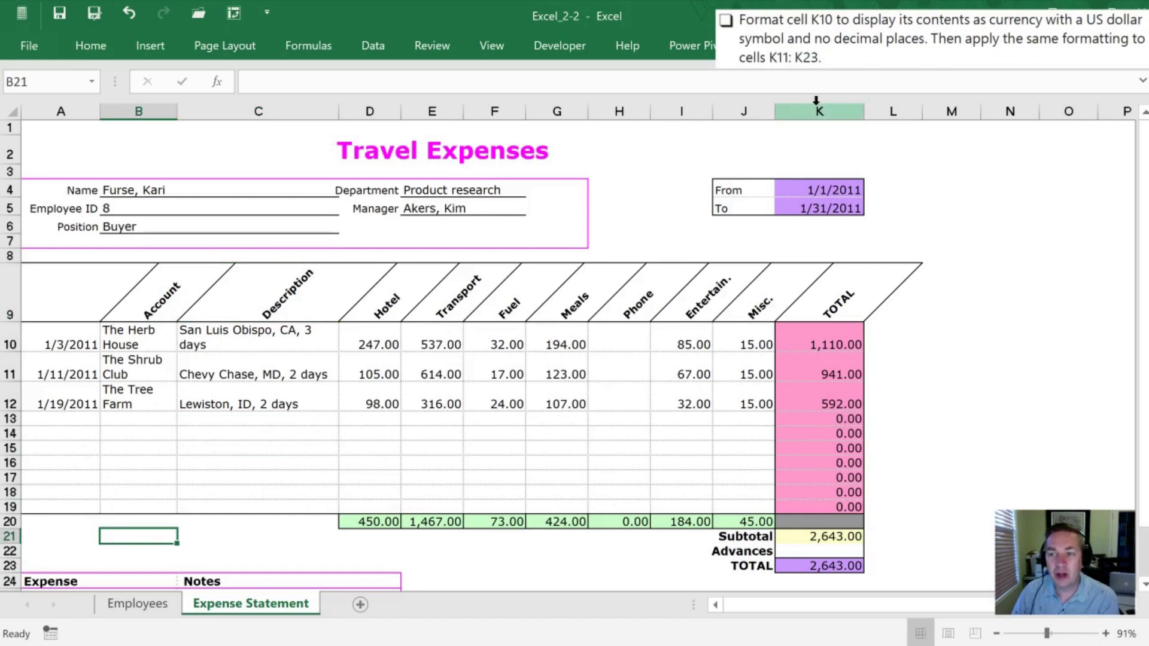
{"action": "left_click", "coordinate": [801, 343]}
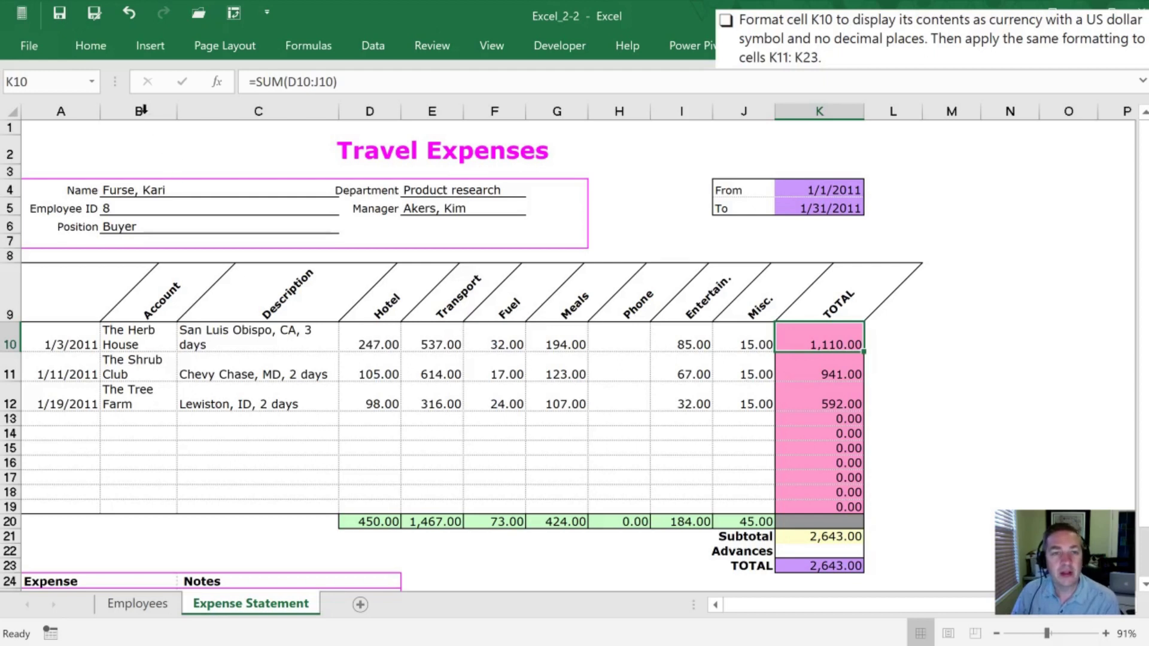
{"action": "left_click", "coordinate": [90, 47]}
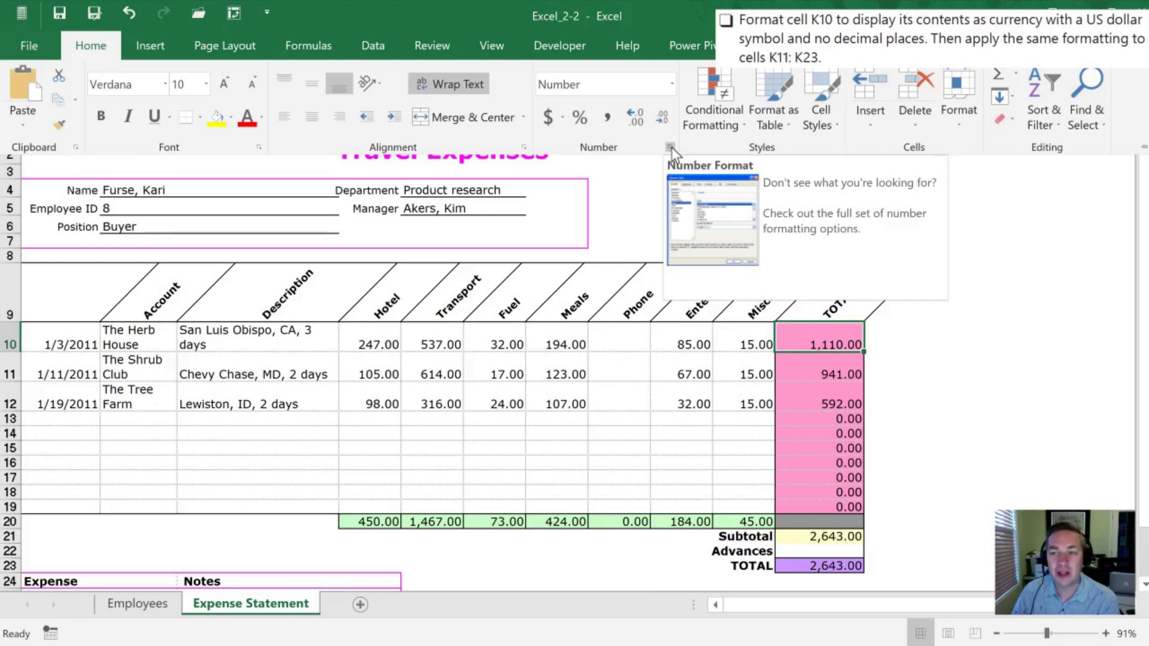
{"action": "key", "text": "ctrl+F1"}
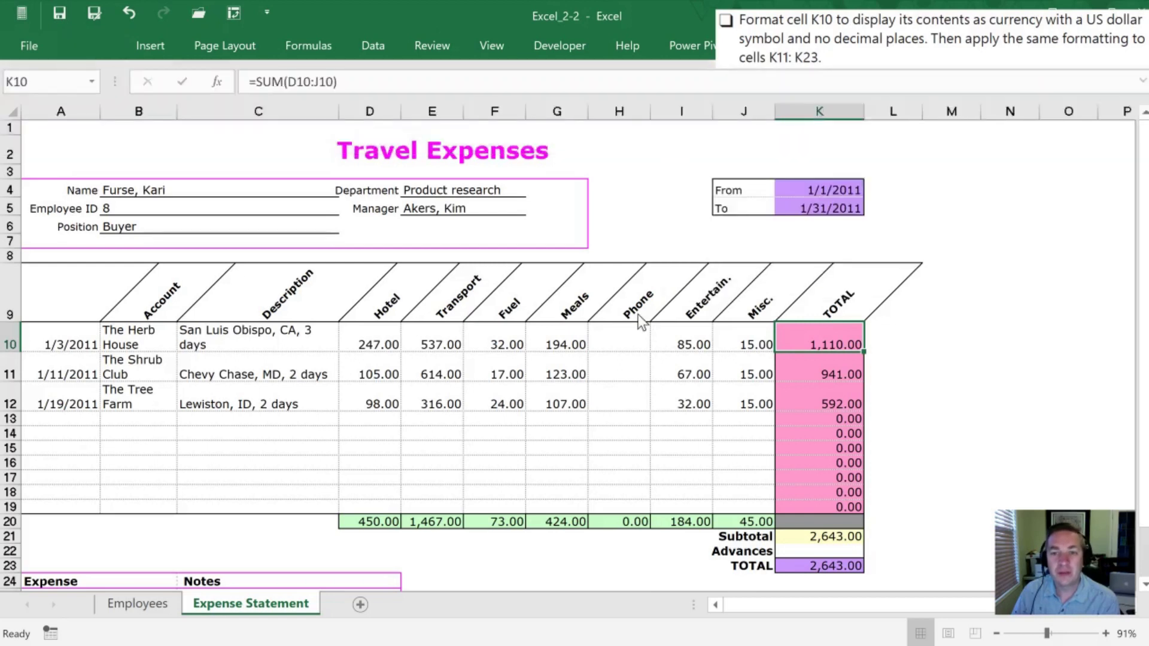
{"action": "key", "text": "ctrl+1"}
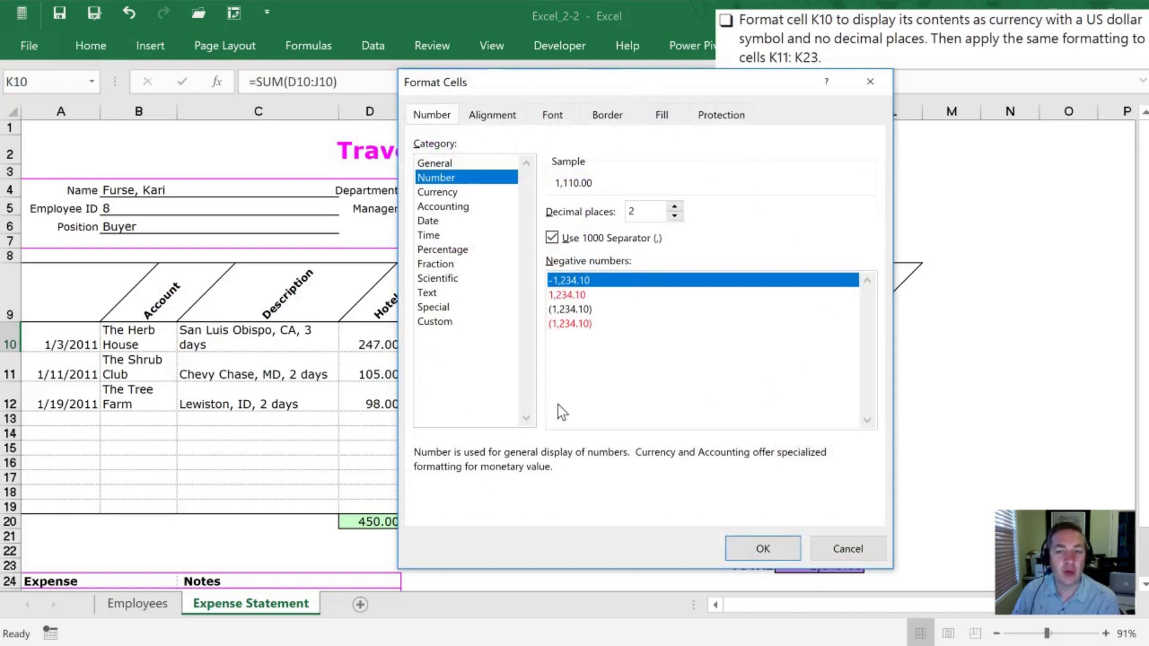
{"action": "left_click", "coordinate": [435, 193]}
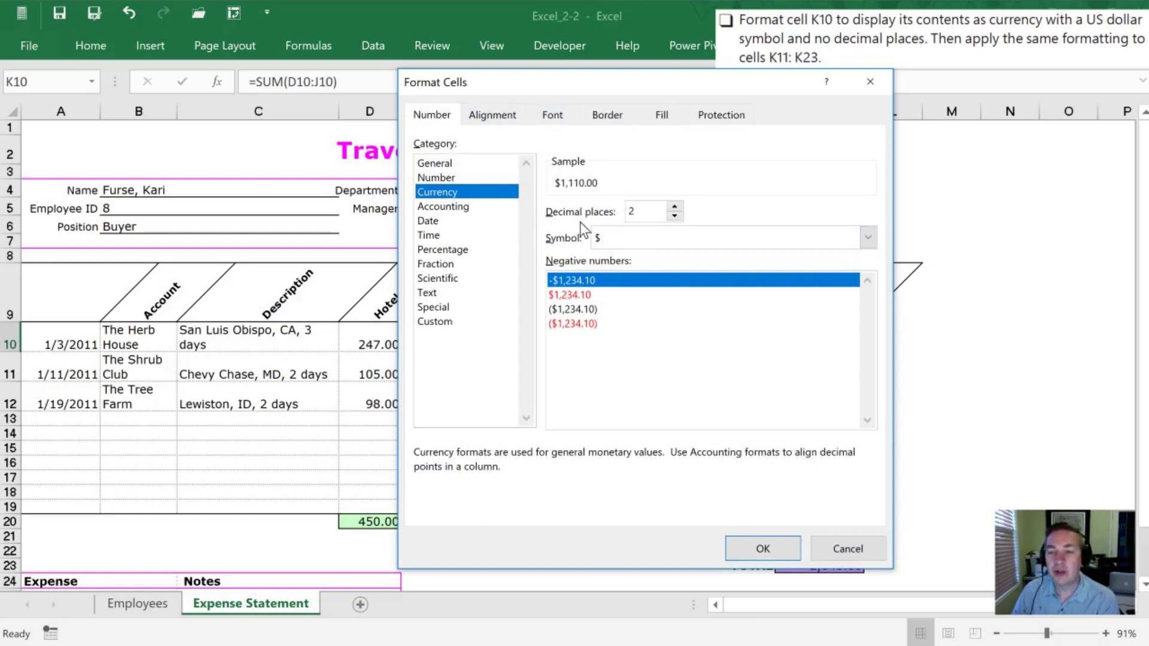
{"action": "left_click", "coordinate": [675, 216]}
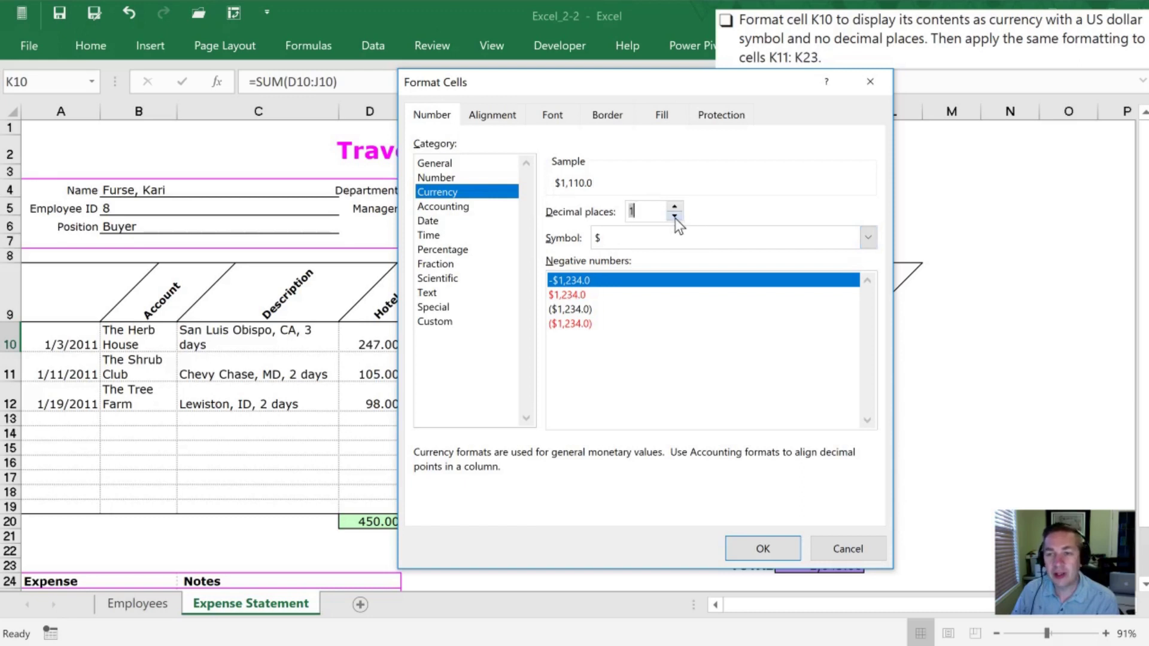
{"action": "left_click", "coordinate": [674, 216]}
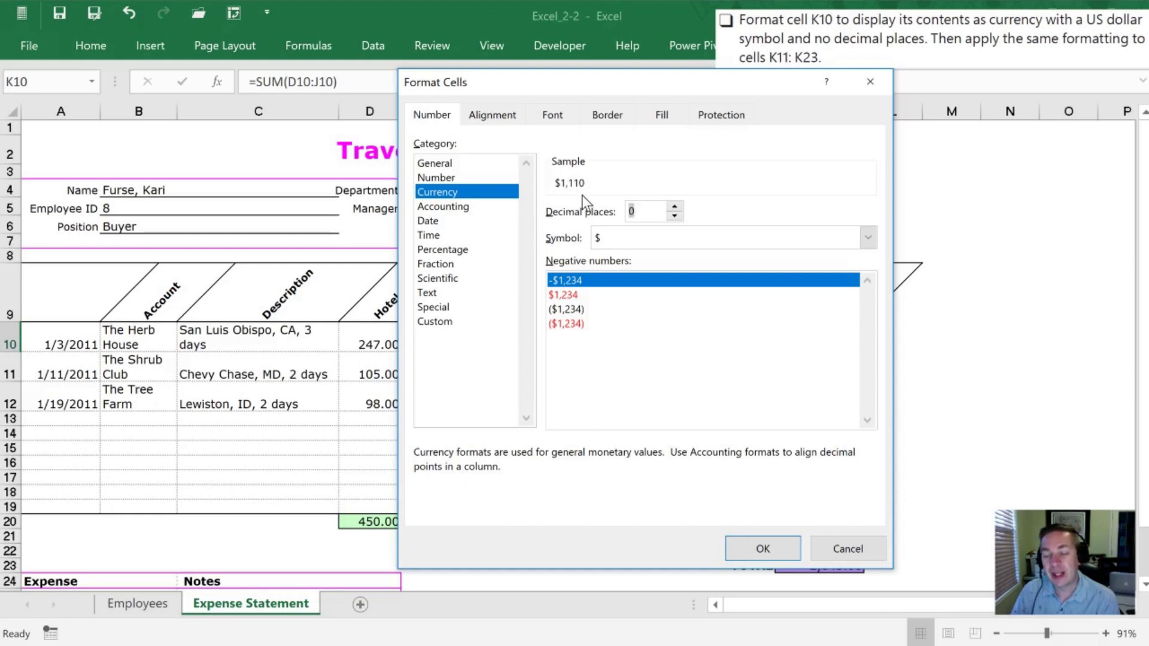
Apply the whole-dollar currency to K10 and fill only its formatting down to K19.
{"action": "left_click", "coordinate": [758, 550]}
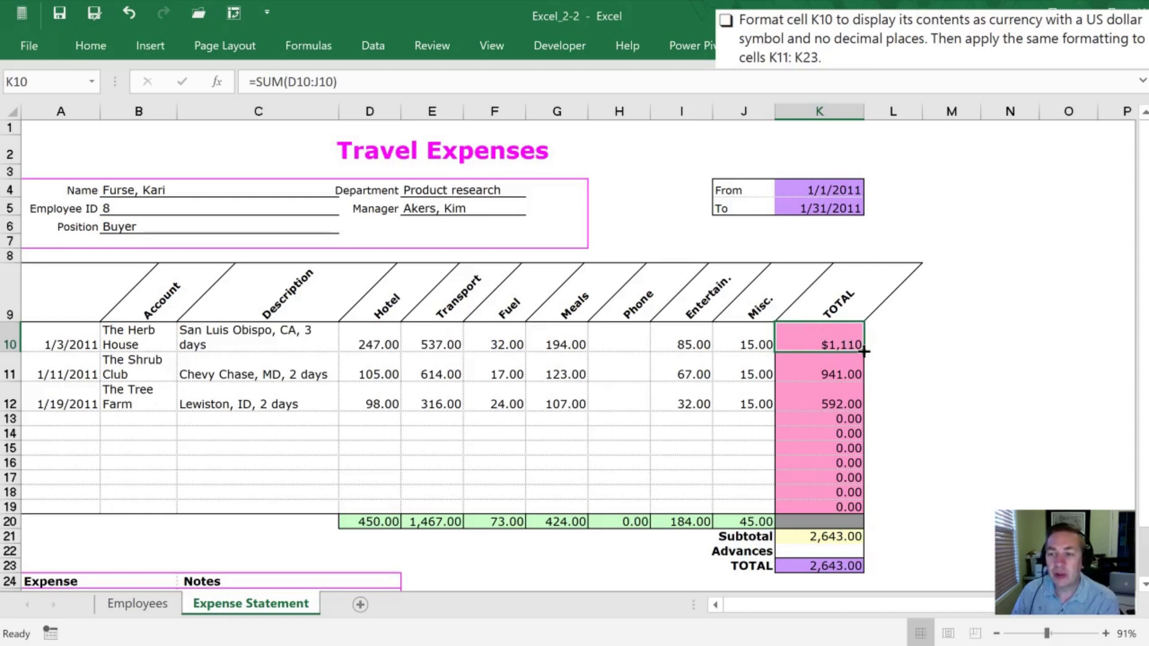
{"action": "left_click_drag", "start_coordinate": [864, 352], "coordinate": [863, 510]}
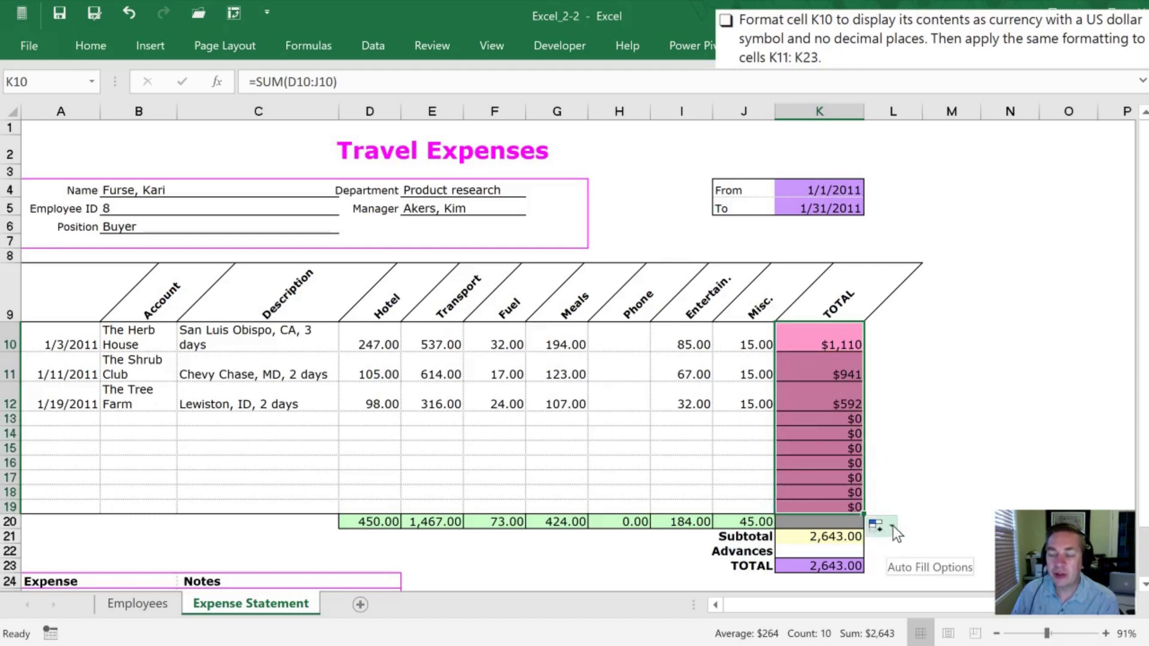
{"action": "left_click", "coordinate": [893, 526]}
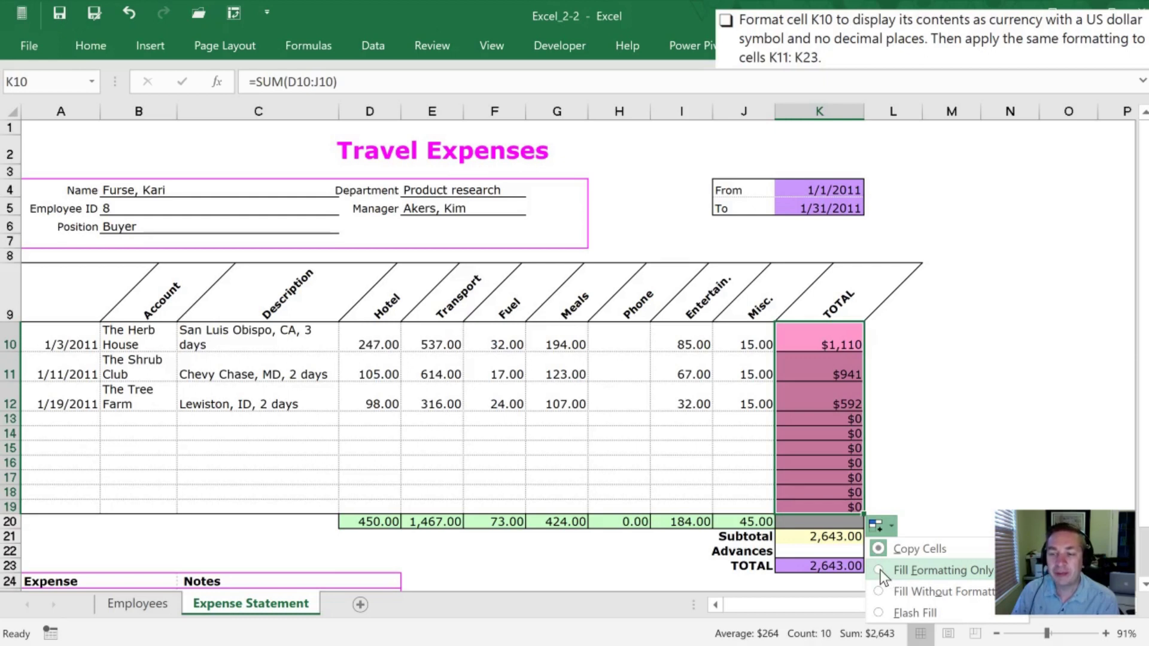
{"action": "left_click", "coordinate": [880, 570]}
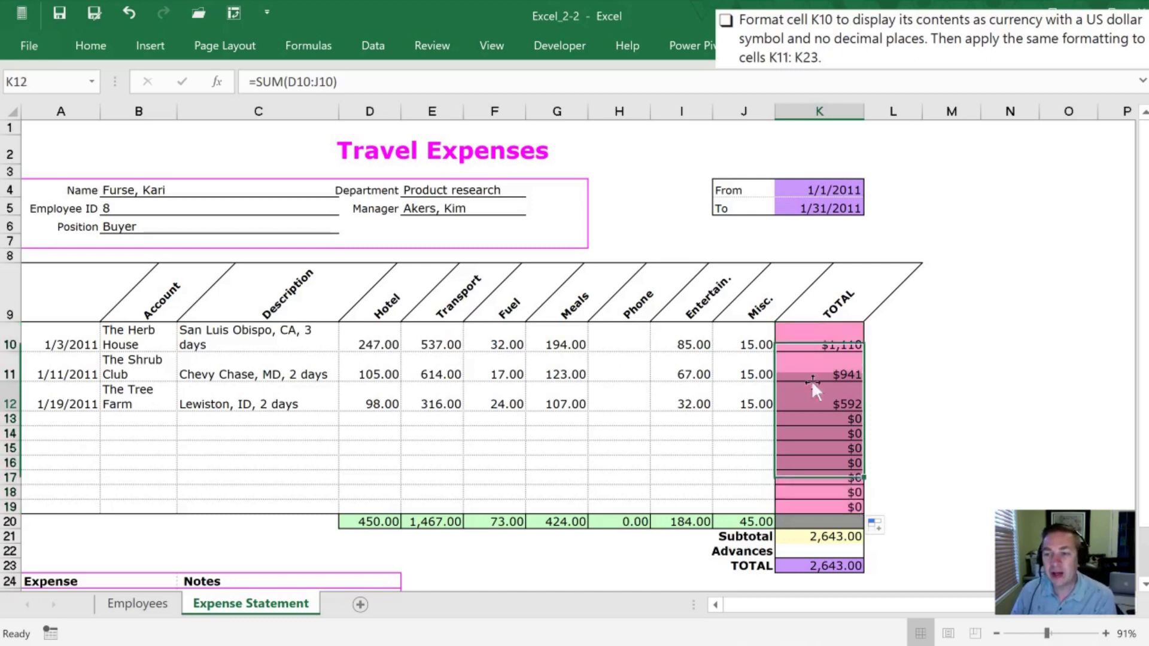
{"action": "left_click", "coordinate": [681, 448]}
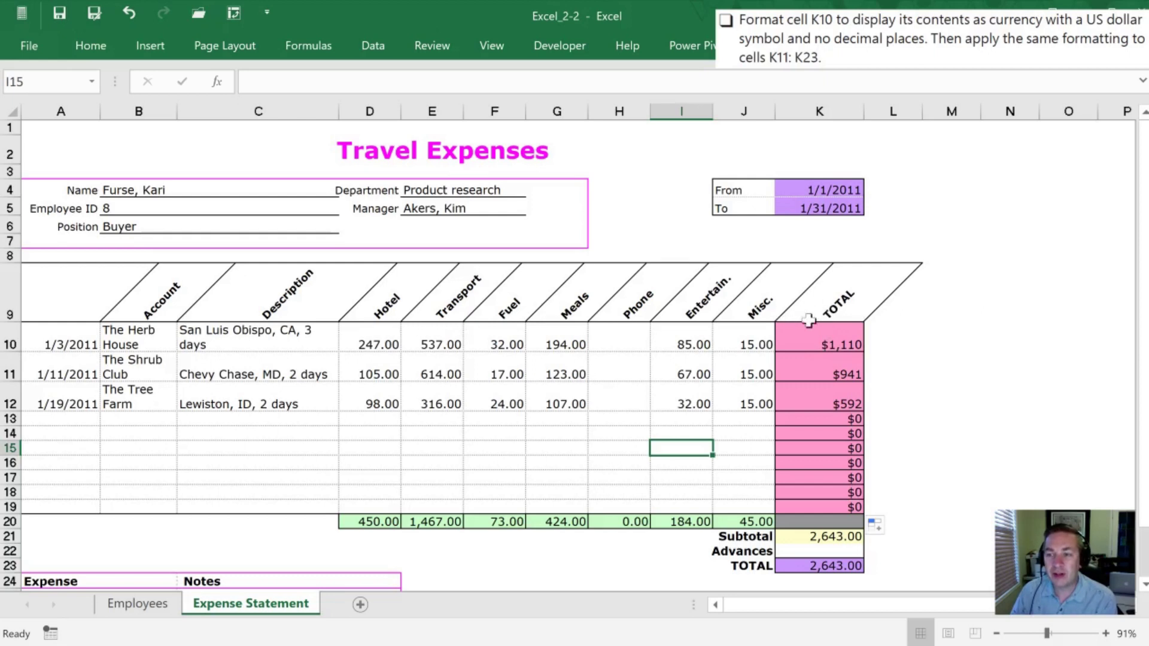
{"action": "left_click", "coordinate": [742, 478]}
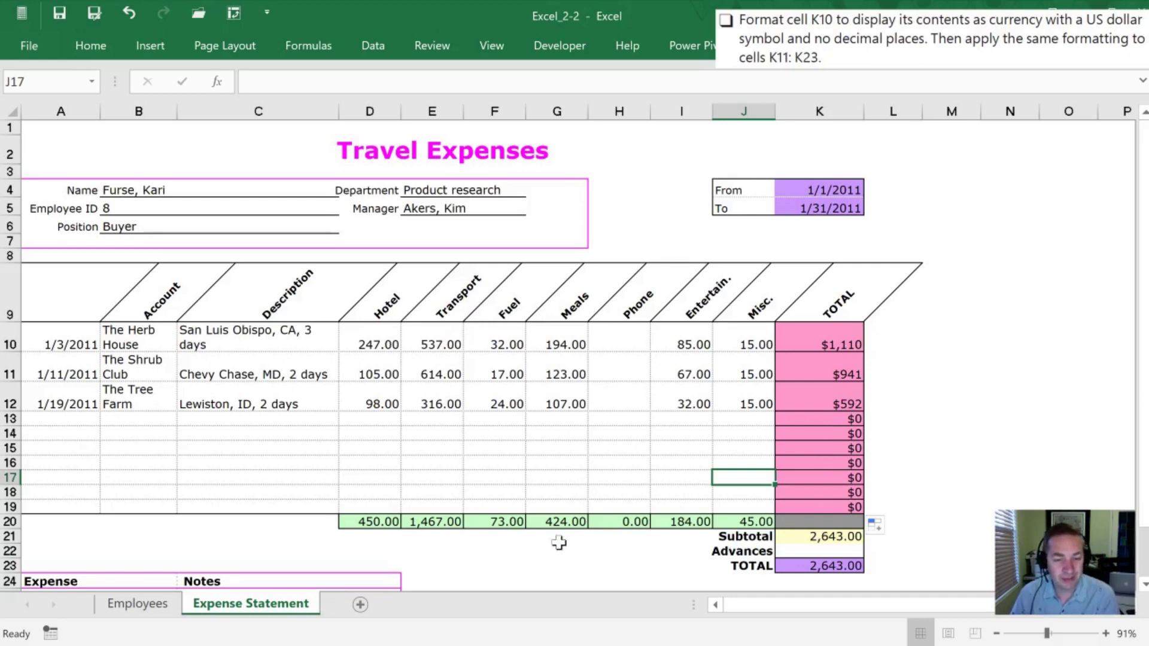
{"action": "left_click", "coordinate": [259, 541]}
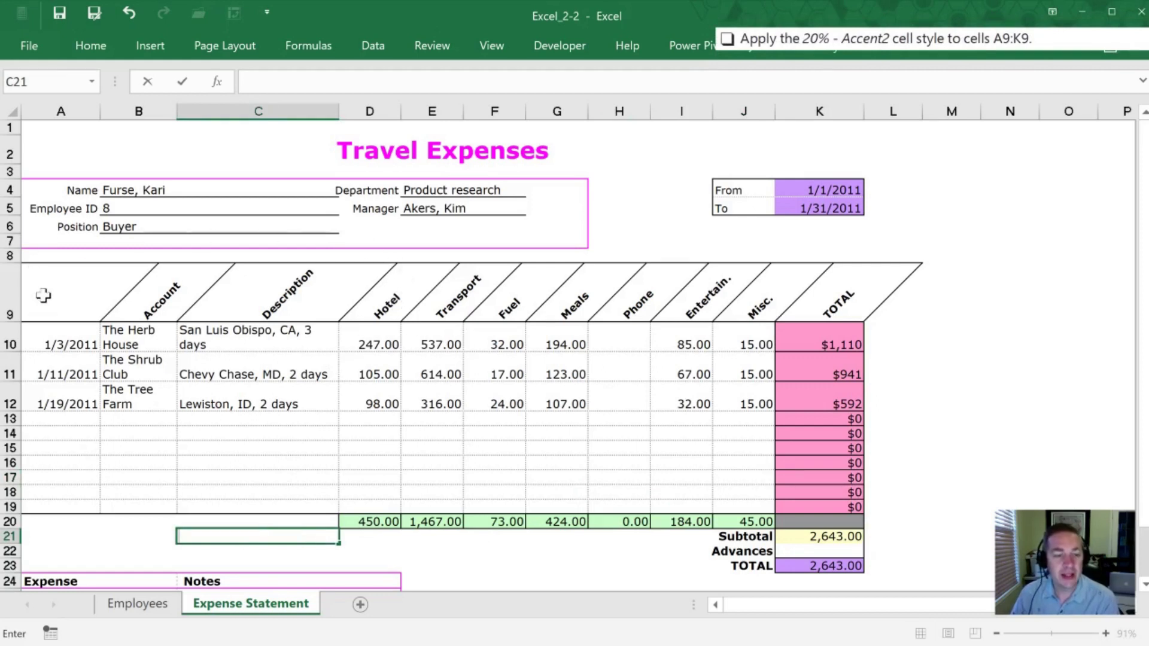
Apply the light orange 20% - Accent2 cell style to headings A9 through K9.
{"action": "left_click", "coordinate": [43, 295]}
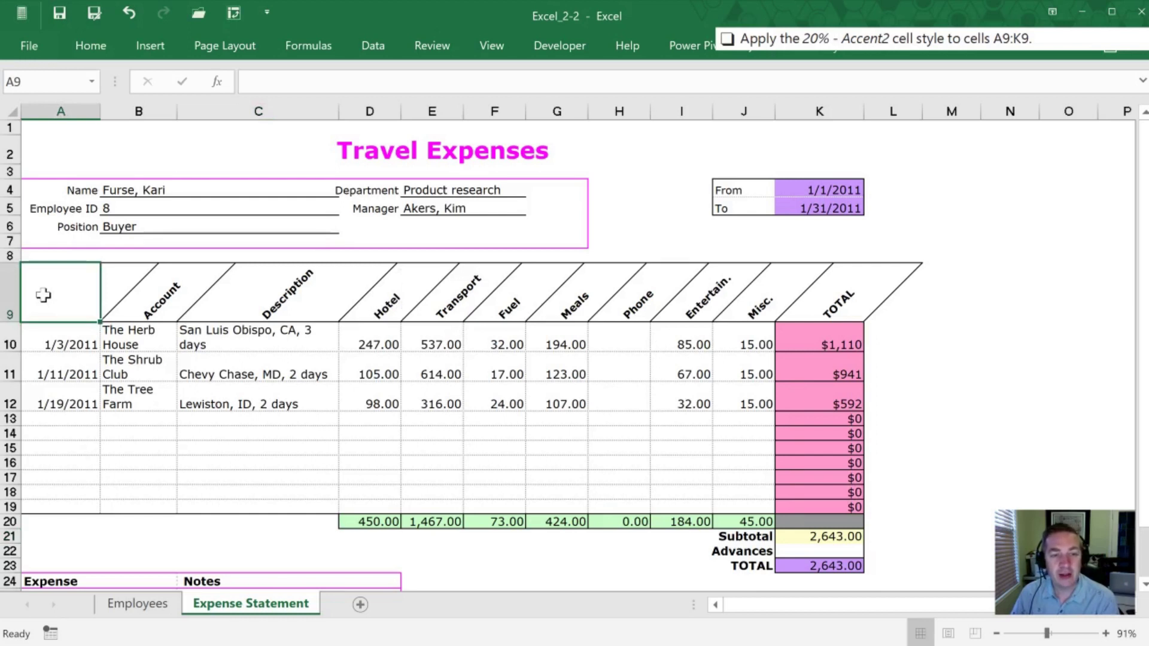
{"action": "left_click_drag", "start_coordinate": [43, 295], "coordinate": [794, 288]}
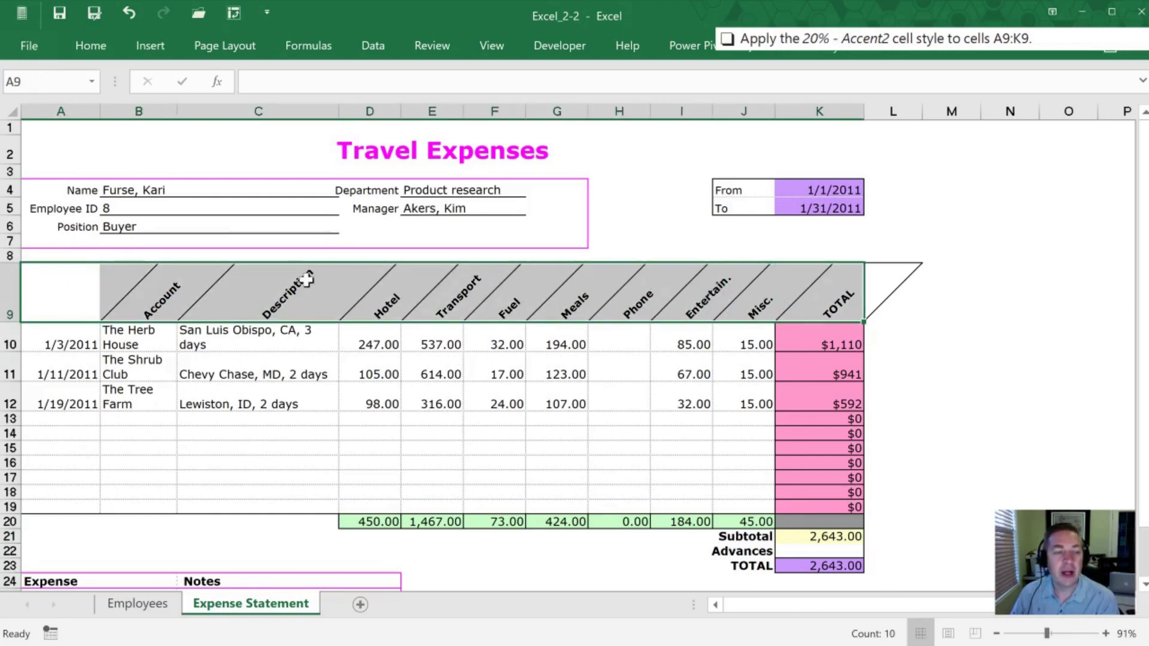
{"action": "left_click", "coordinate": [96, 48]}
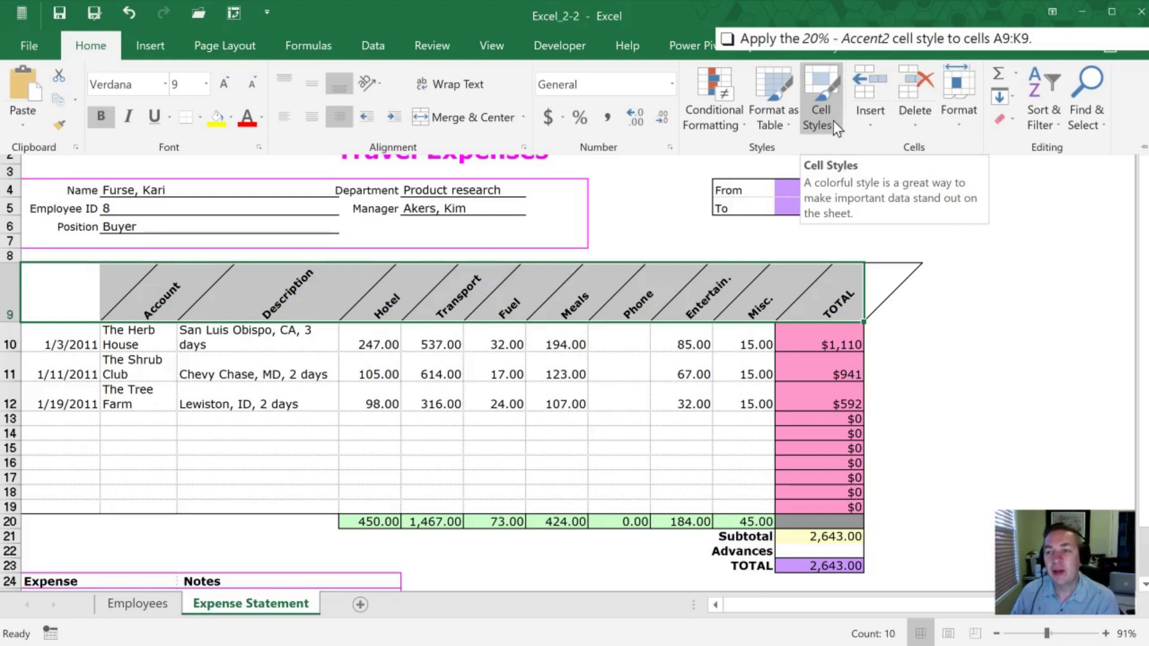
{"action": "left_click", "coordinate": [833, 120]}
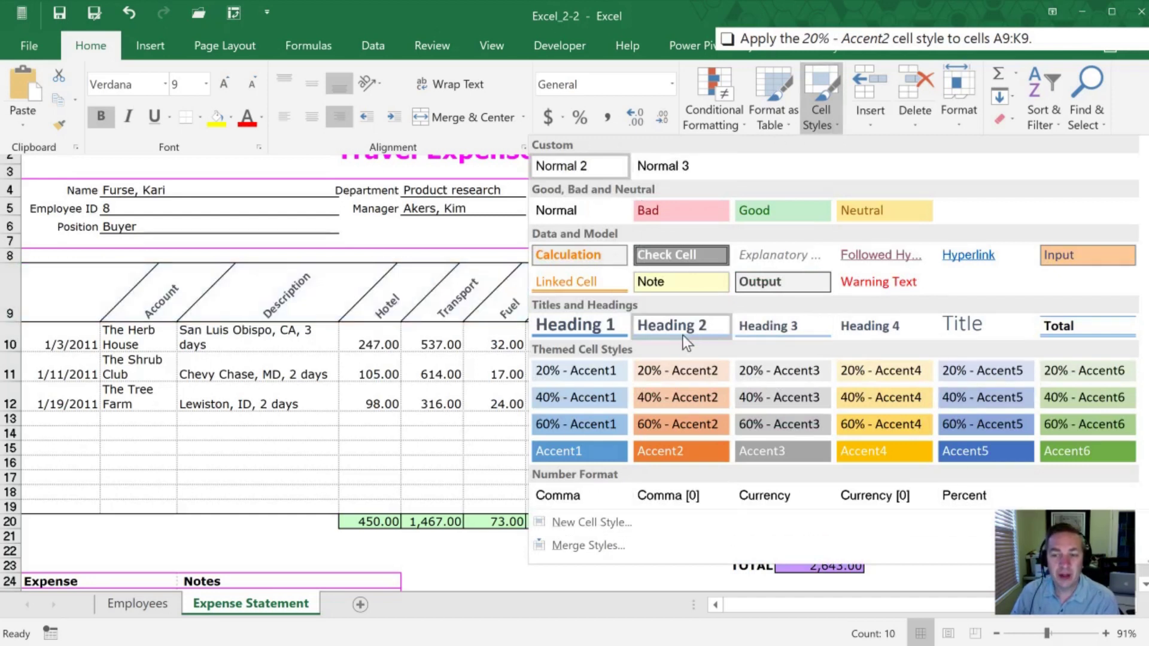
{"action": "left_click", "coordinate": [669, 375]}
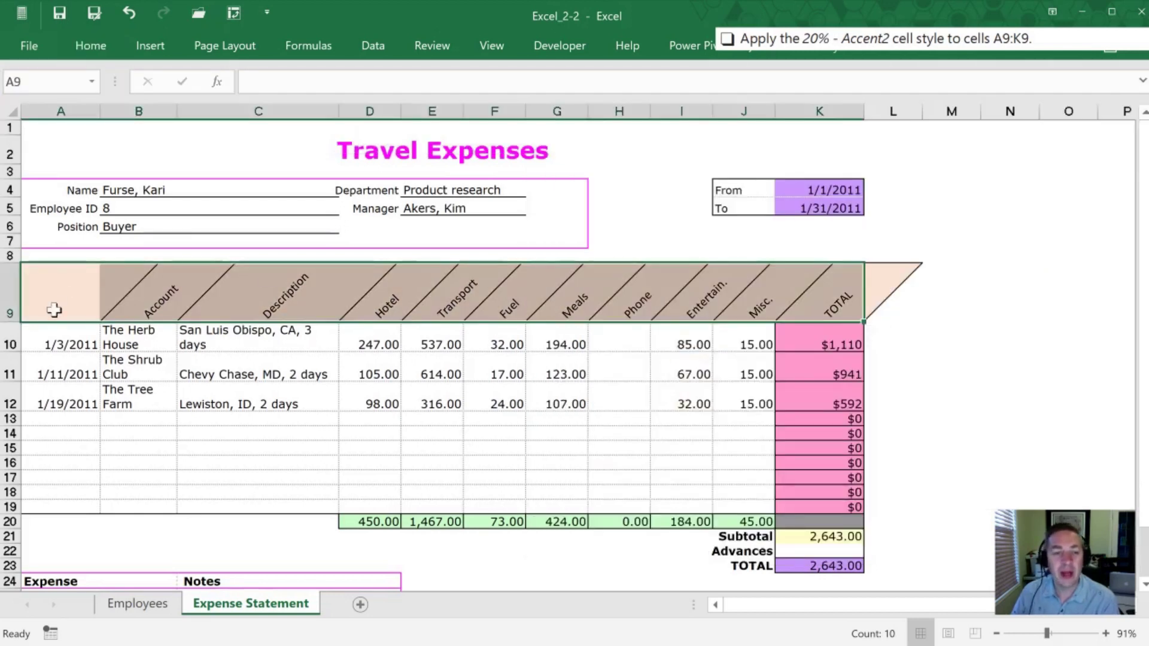